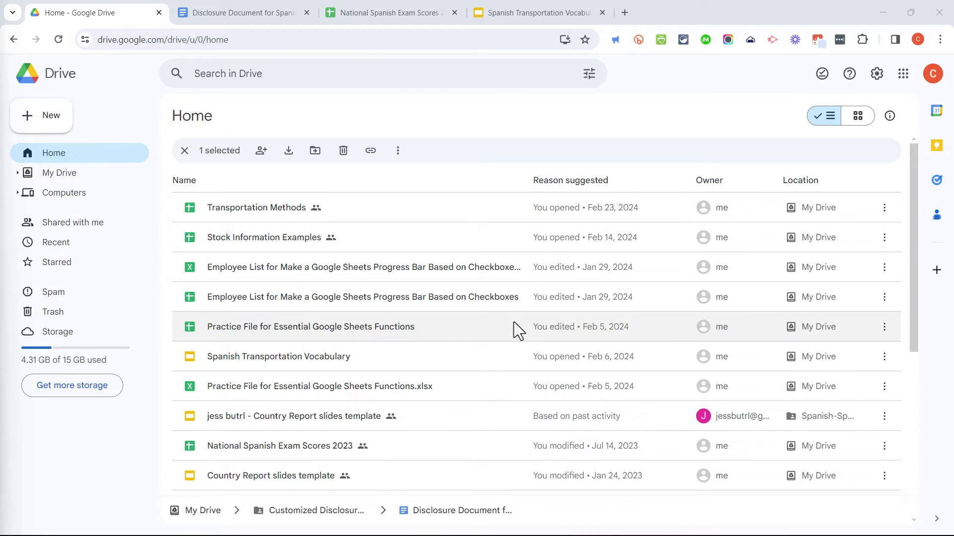
# Select National Spanish Exam Scores 2023, view its sharing settings, and close them unchanged
pyautogui.scroll(-1, 496, 318)
pyautogui.scroll(-5, 437, 286)
pyautogui.scroll(6, 436, 287)
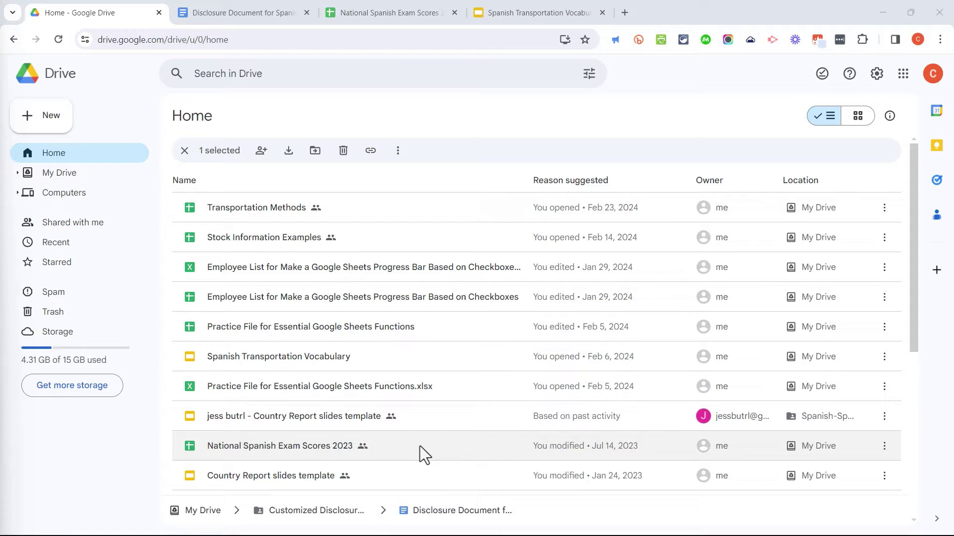
pyautogui.click(390, 451)
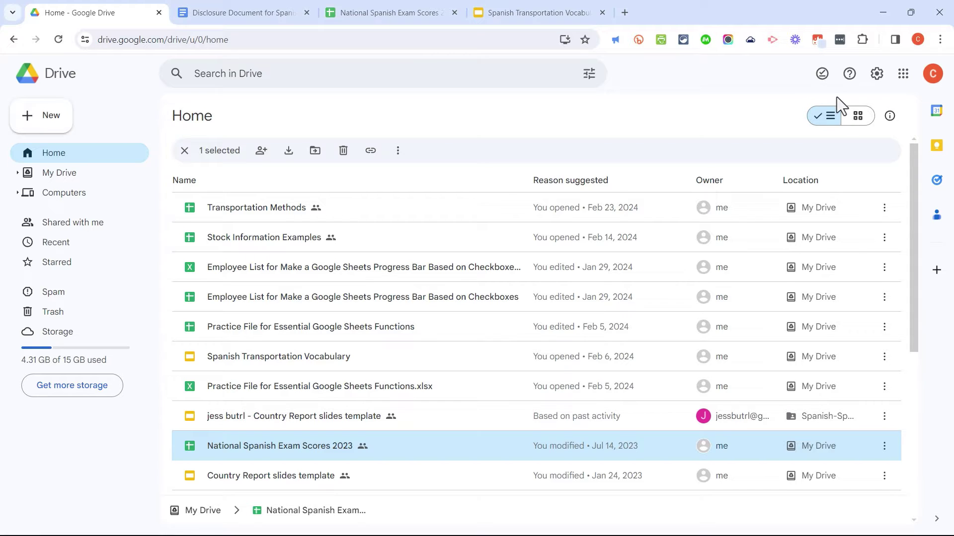
pyautogui.click(264, 151)
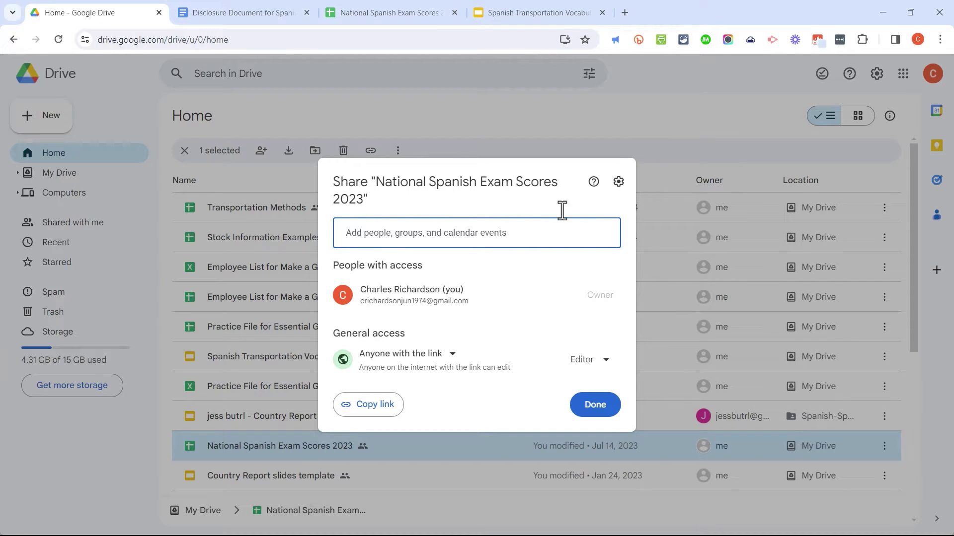
pyautogui.click(666, 103)
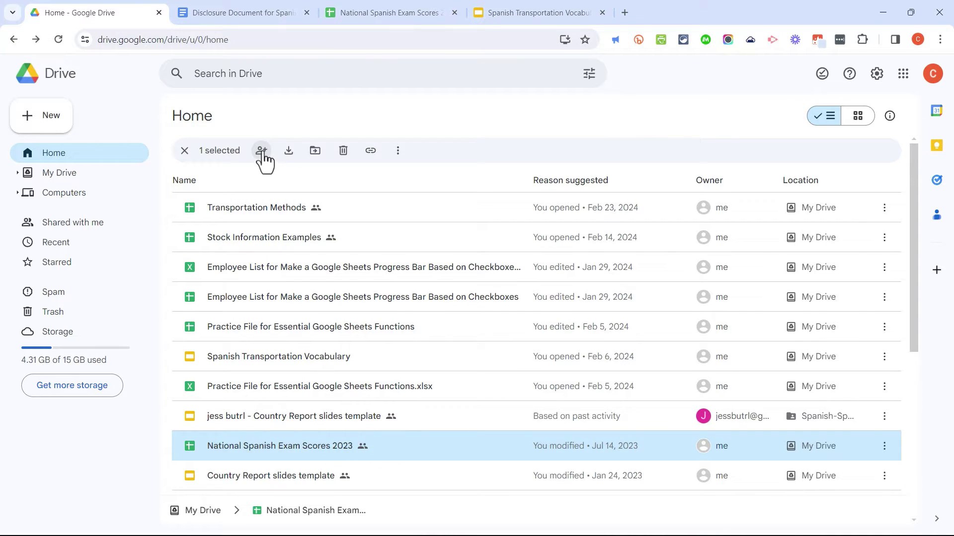
# Reopen the spreadsheet's sharing settings from its row's ⋮ menu, then close them with Done
pyautogui.click(379, 423)
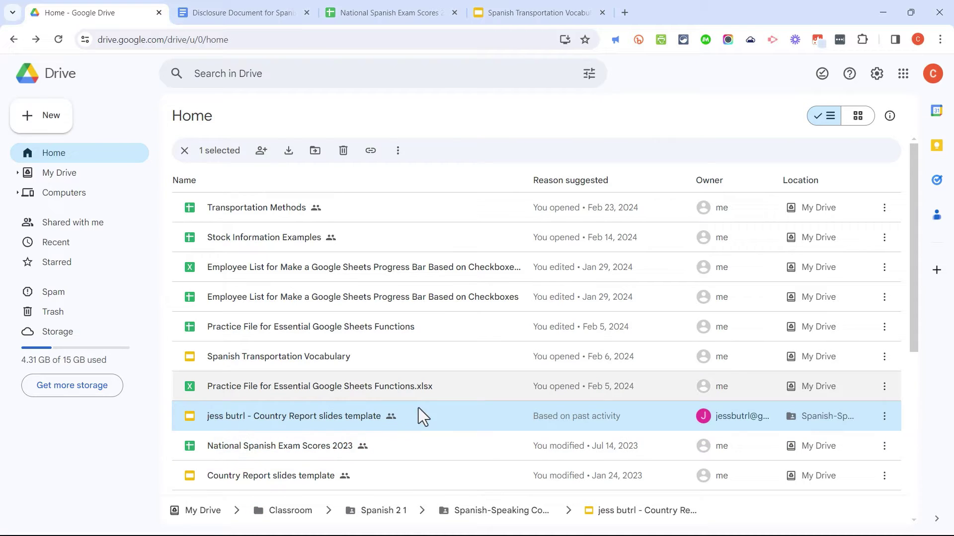
pyautogui.click(885, 450)
pyautogui.click(885, 450)
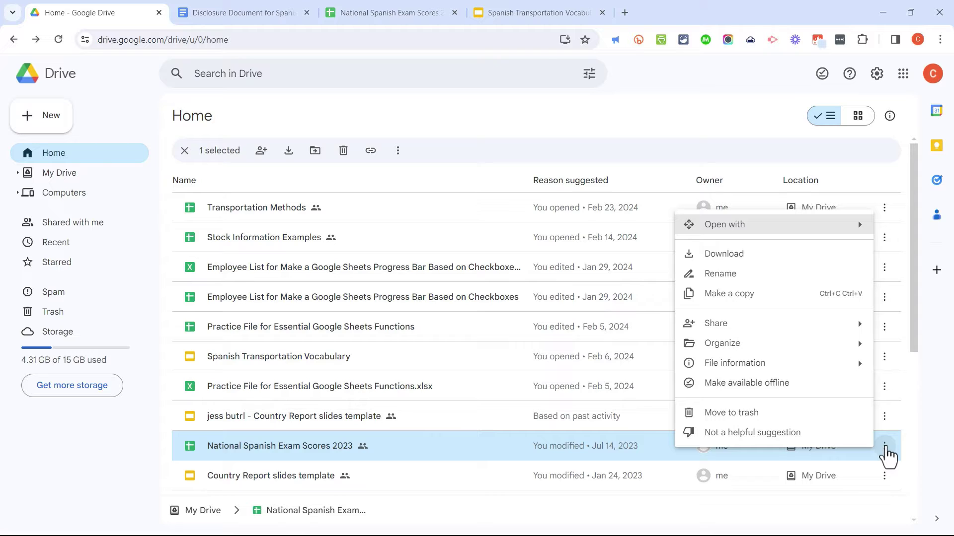
pyautogui.moveTo(742, 337)
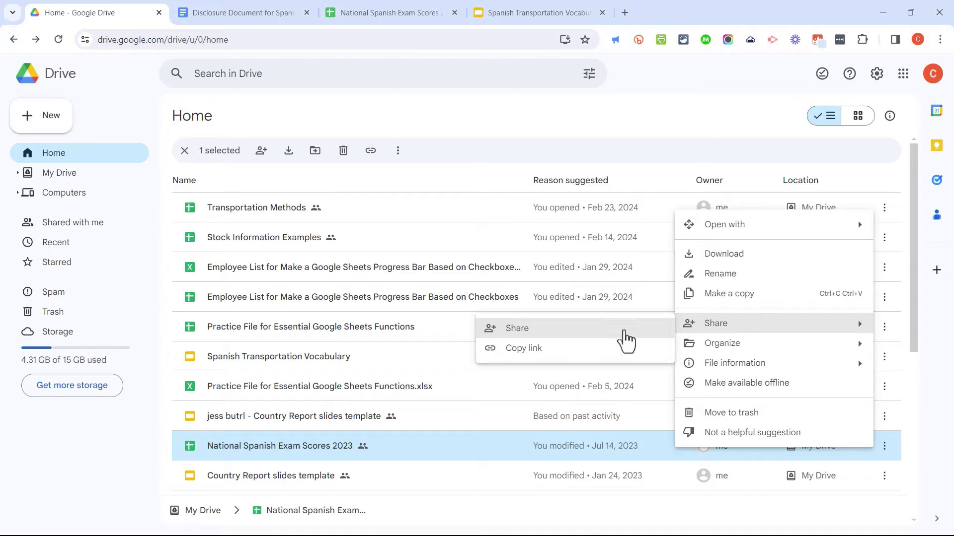
pyautogui.click(519, 329)
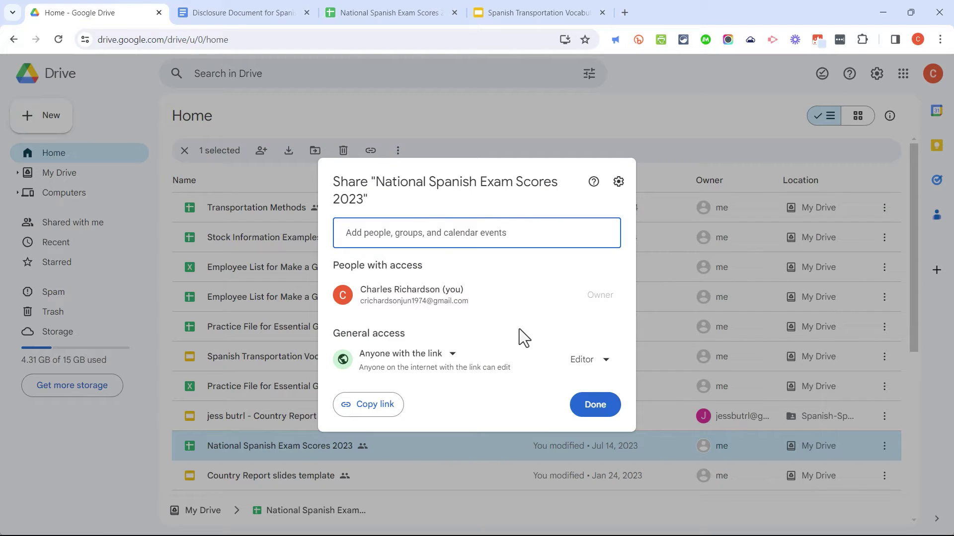
pyautogui.click(595, 404)
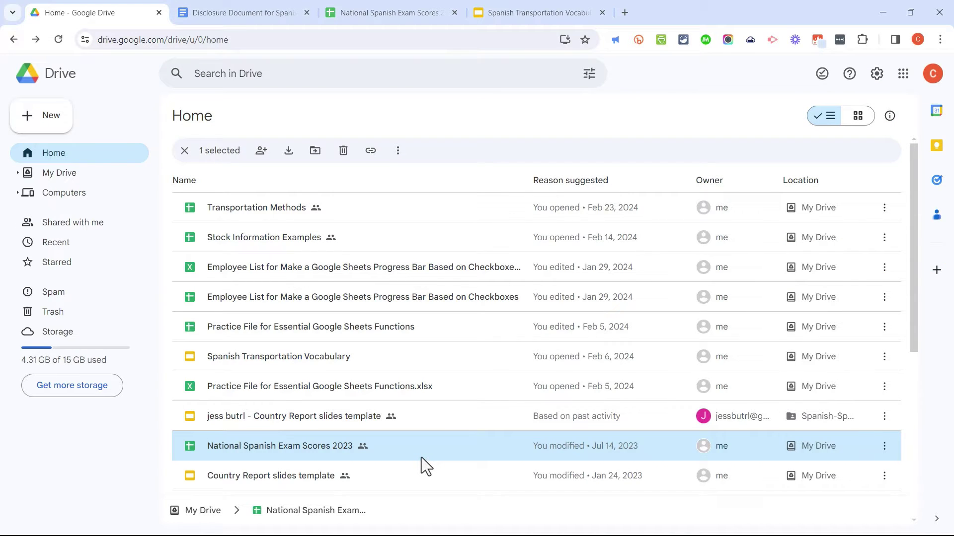
# Open National Spanish Exam Scores 2023 in Sheets, then view and close its sharing settings
pyautogui.doubleClick(313, 446)
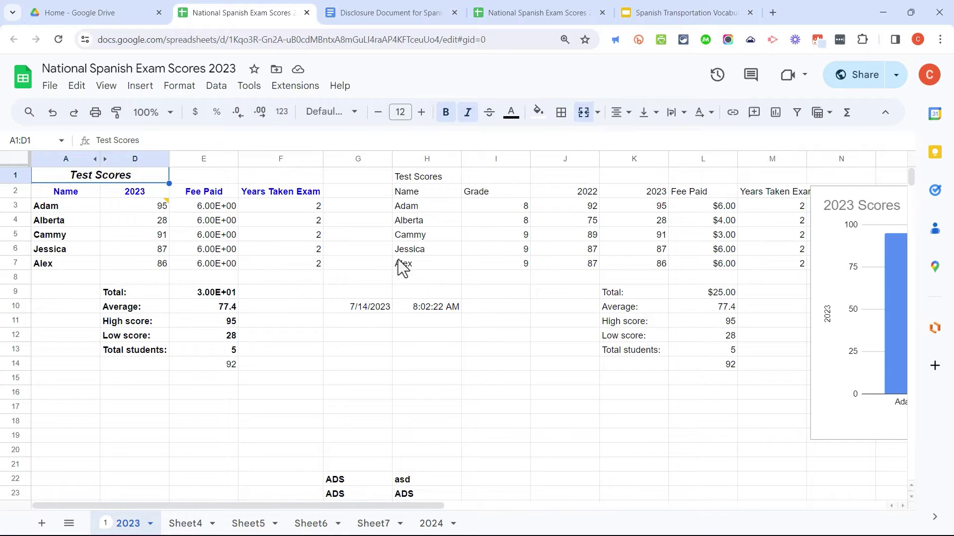
pyautogui.click(864, 76)
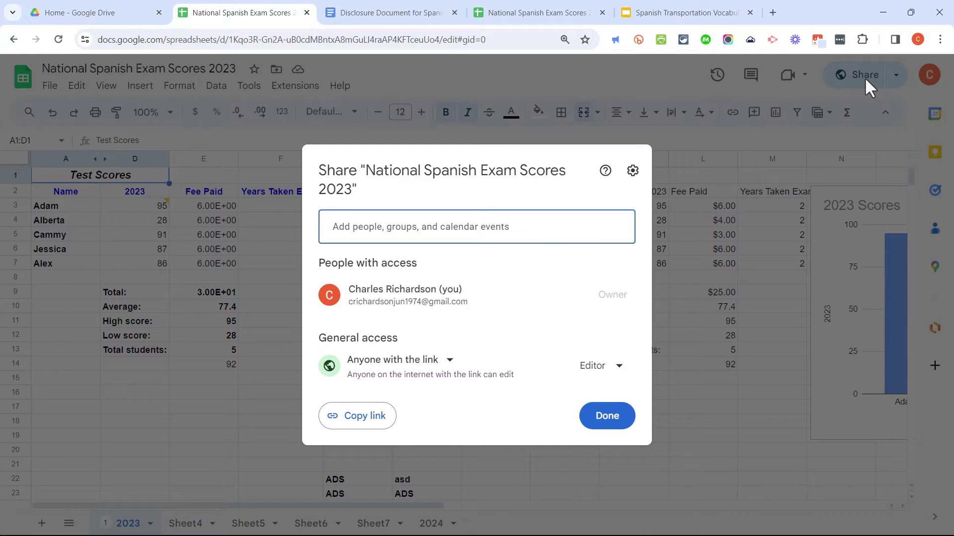
pyautogui.click(613, 423)
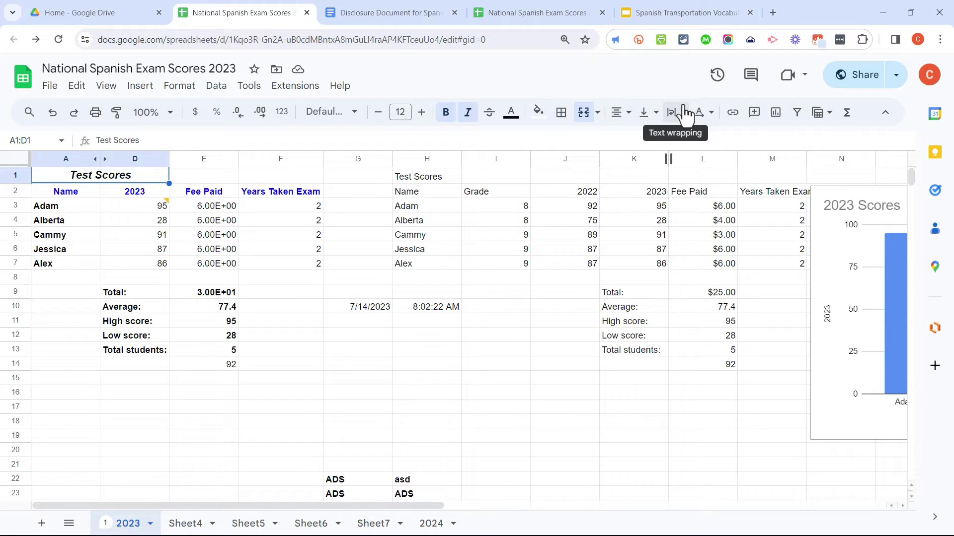
# Reopen the spreadsheet's sharing dialog and dismiss the owner's profile card
pyautogui.click(864, 80)
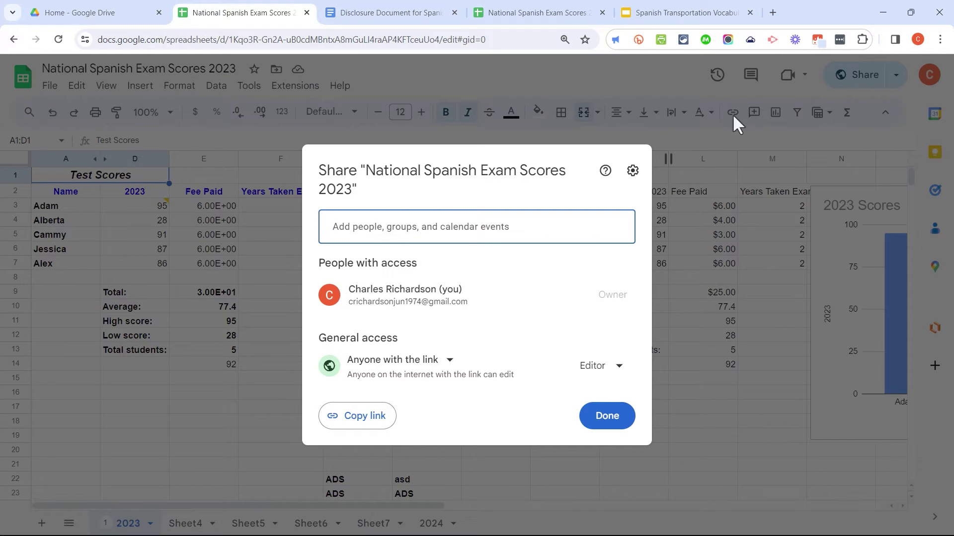
pyautogui.moveTo(412, 289)
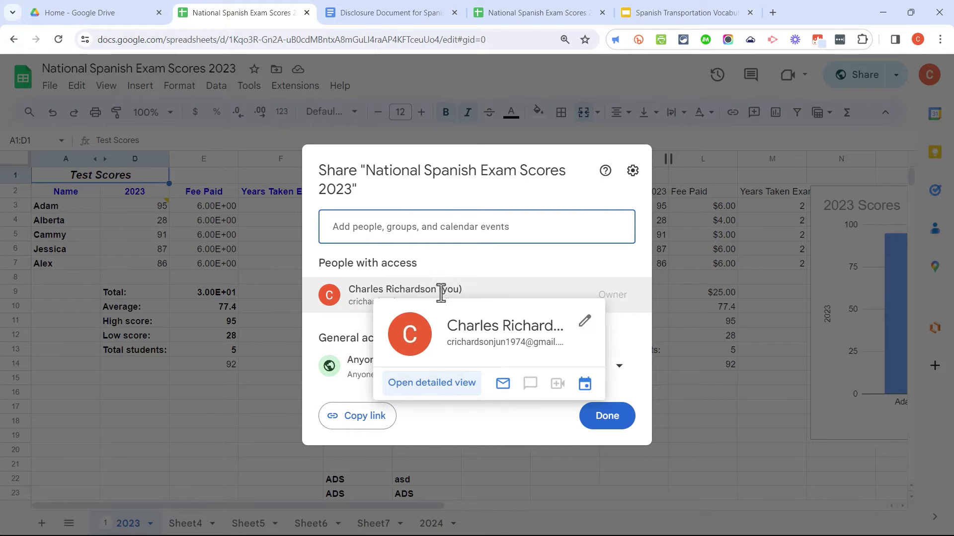
pyautogui.click(329, 326)
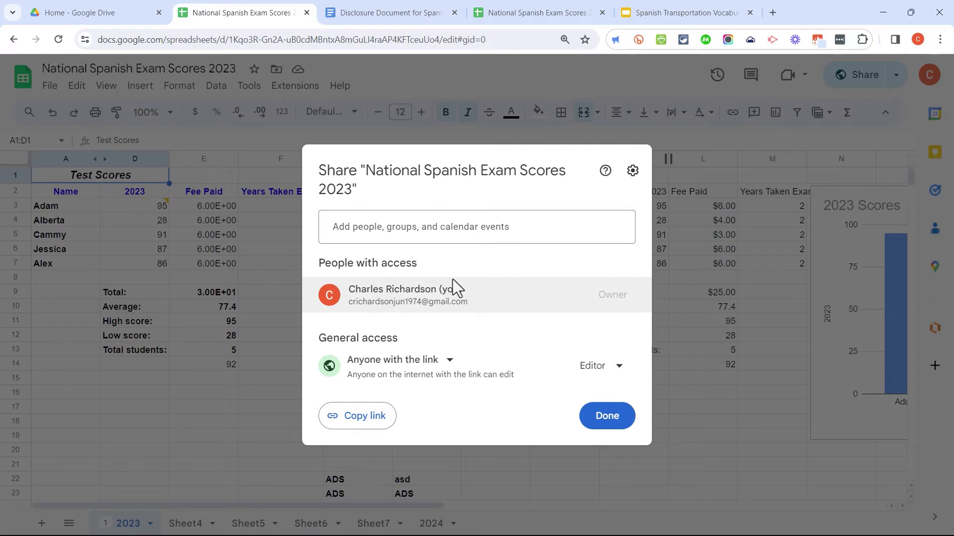
pyautogui.moveTo(413, 298)
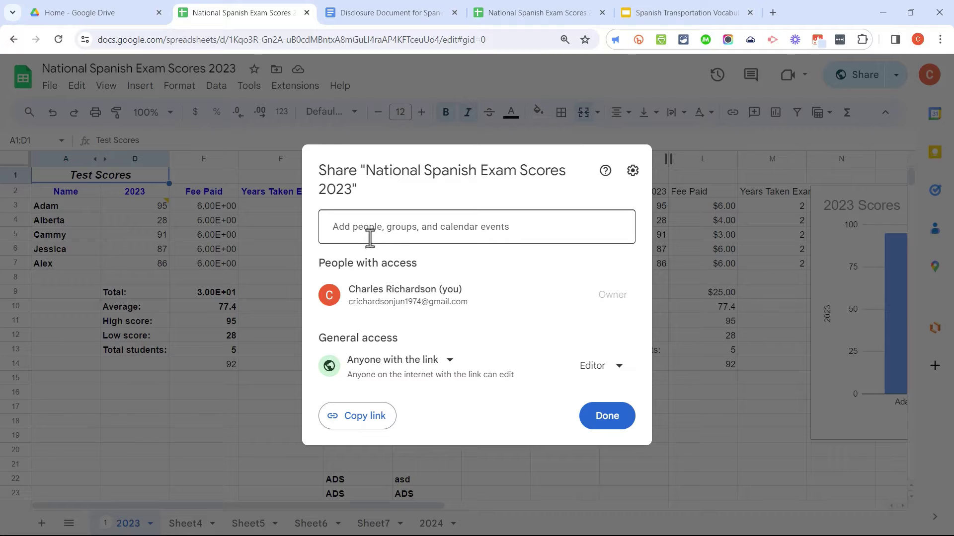
# Add the first suggested contact and set their access role, ending on Commenter
pyautogui.click(355, 229)
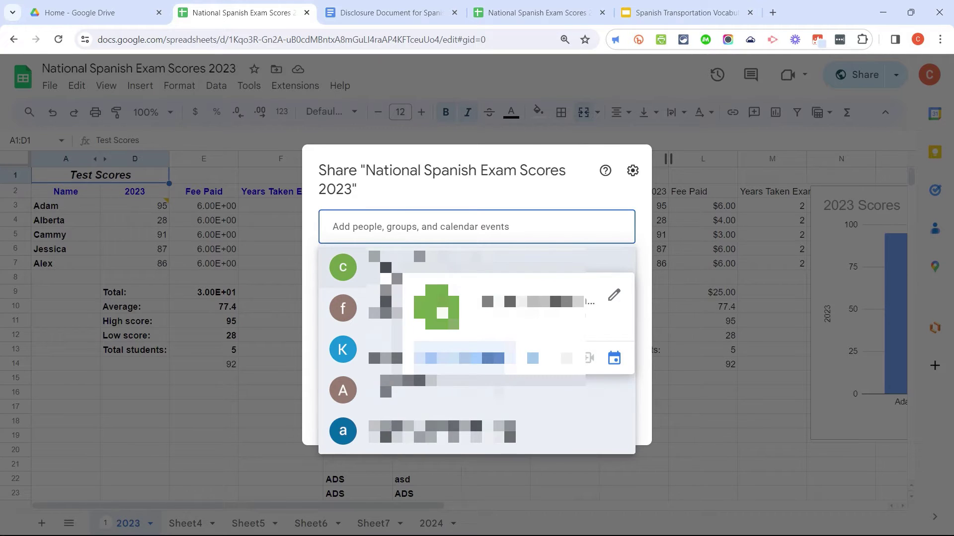
pyautogui.click(407, 268)
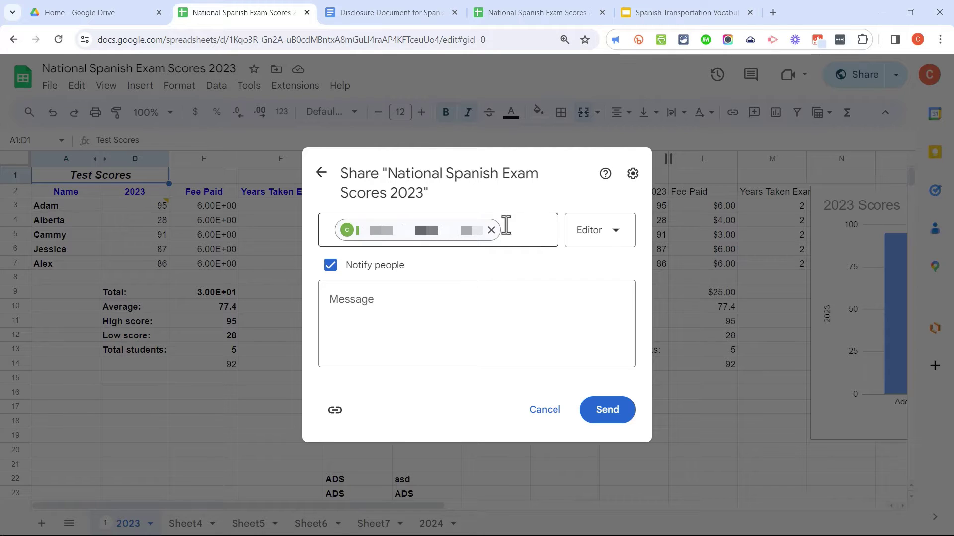
pyautogui.moveTo(409, 237)
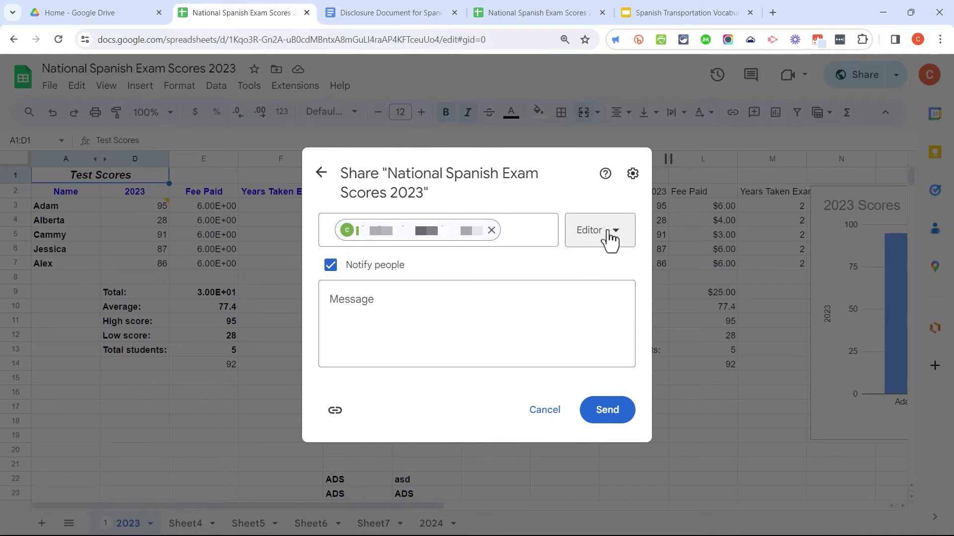
pyautogui.click(616, 239)
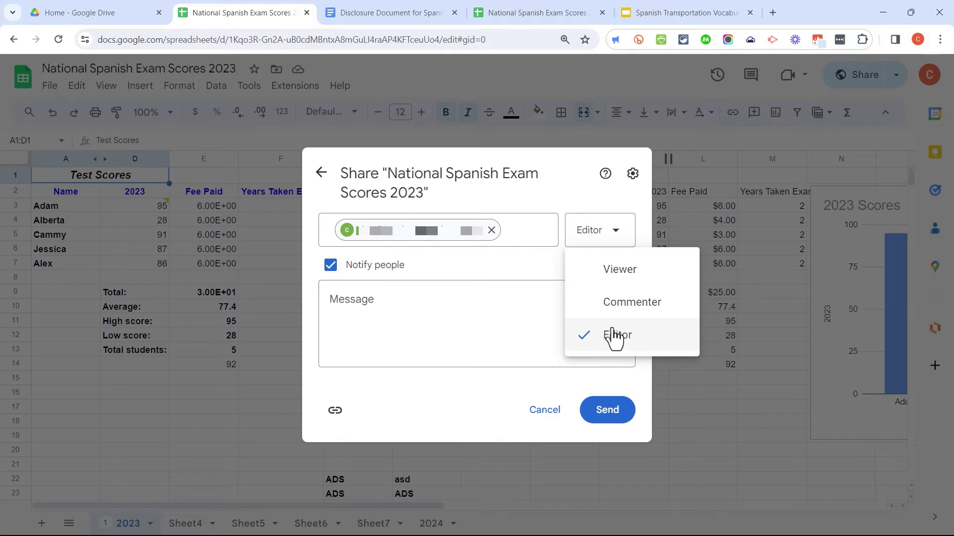
pyautogui.click(621, 271)
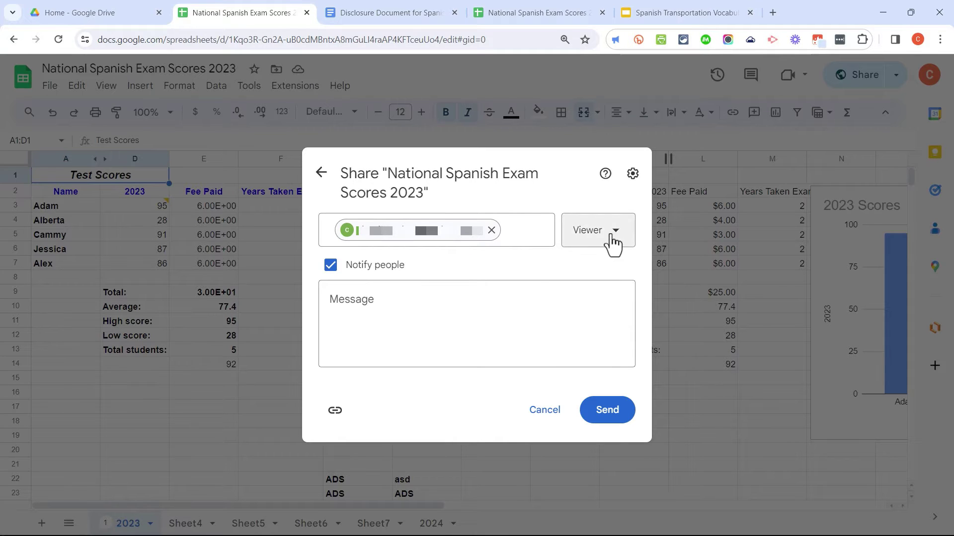
pyautogui.click(612, 242)
pyautogui.click(631, 302)
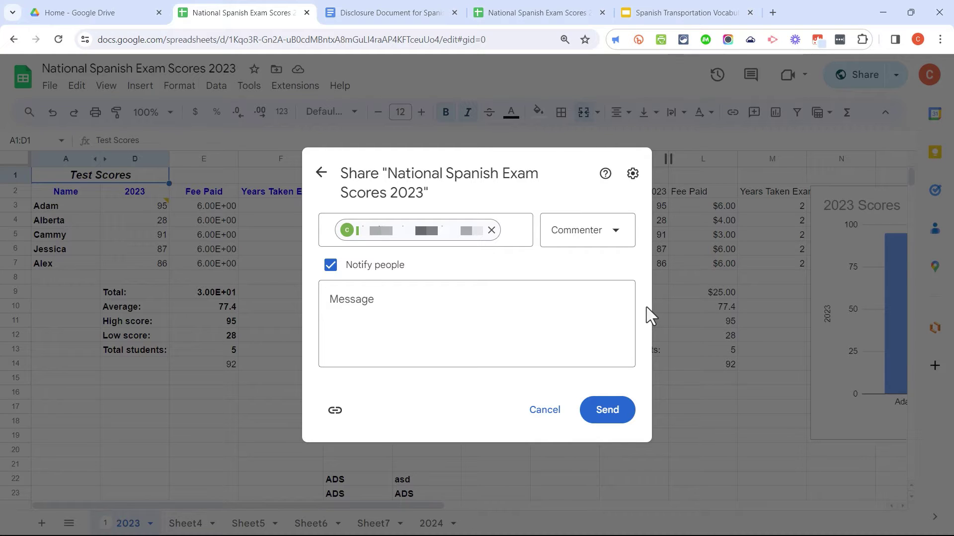
pyautogui.click(564, 240)
pyautogui.click(621, 241)
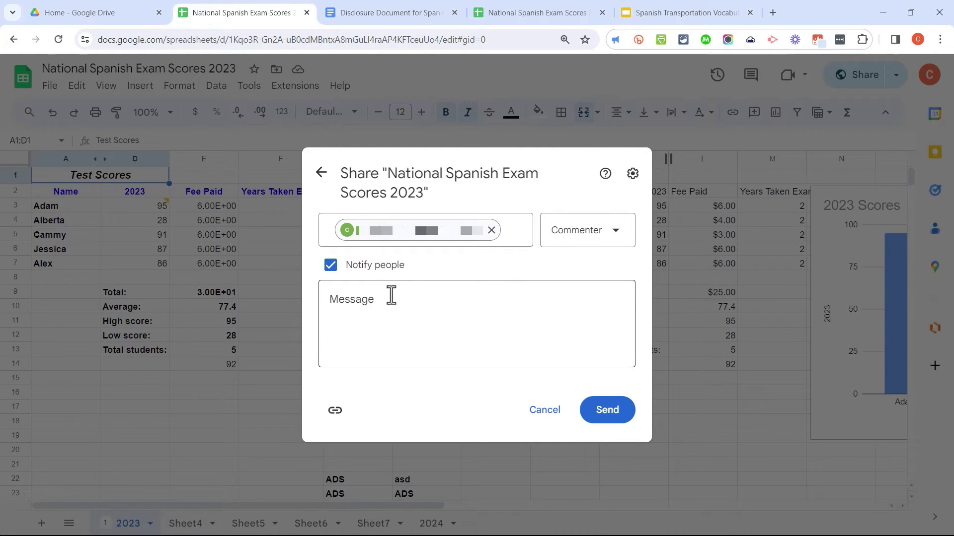
# Write a message, send the invitation, and confirm sharing with a non-Google account
pyautogui.click(370, 306)
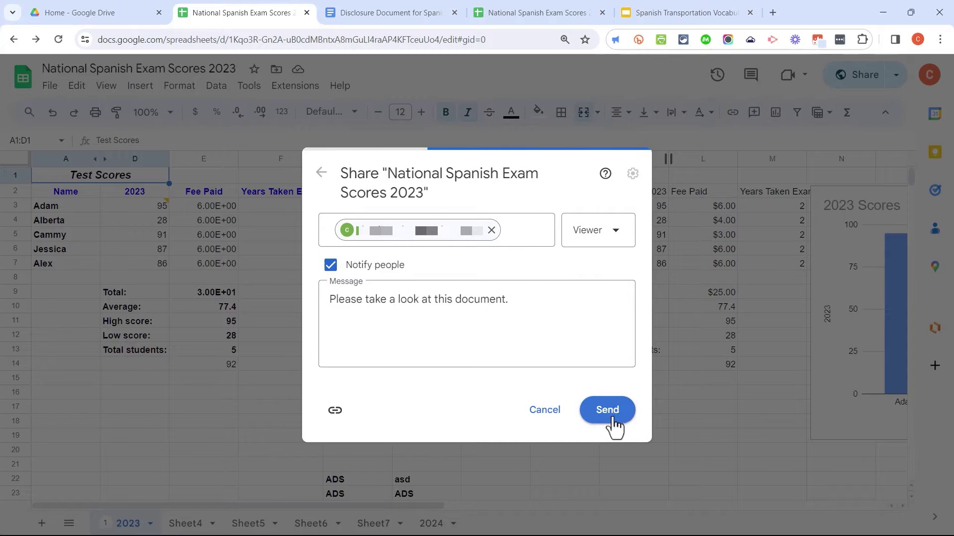
pyautogui.click(607, 409)
pyautogui.click(562, 357)
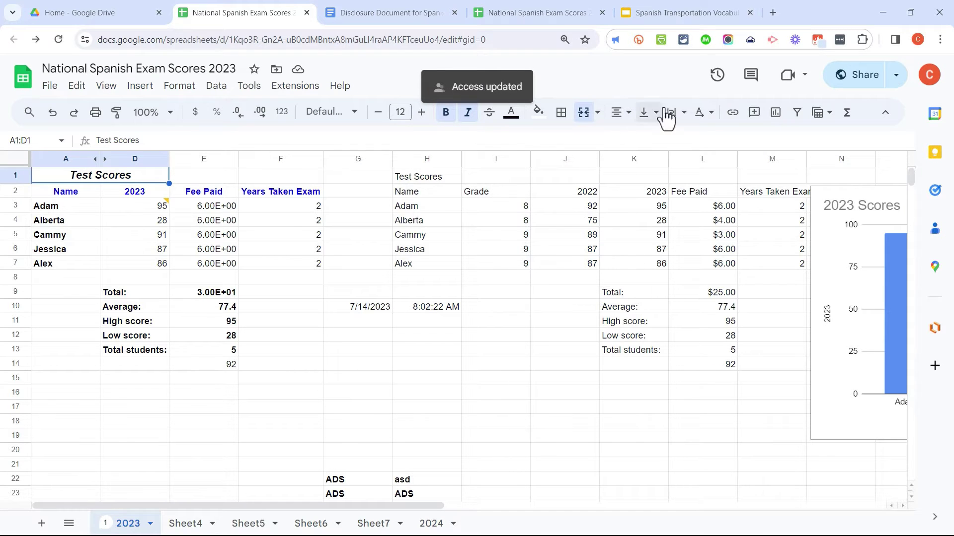
pyautogui.click(848, 81)
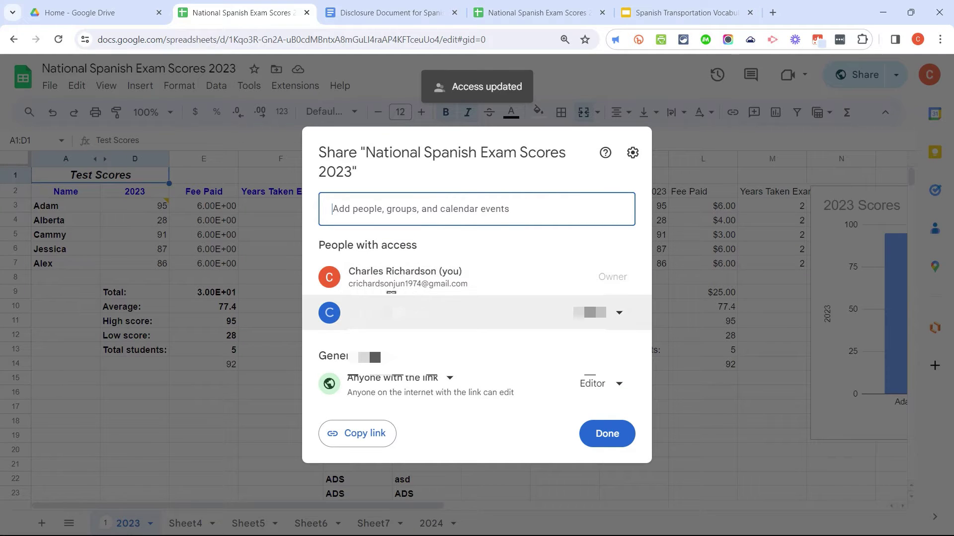
pyautogui.moveTo(393, 298)
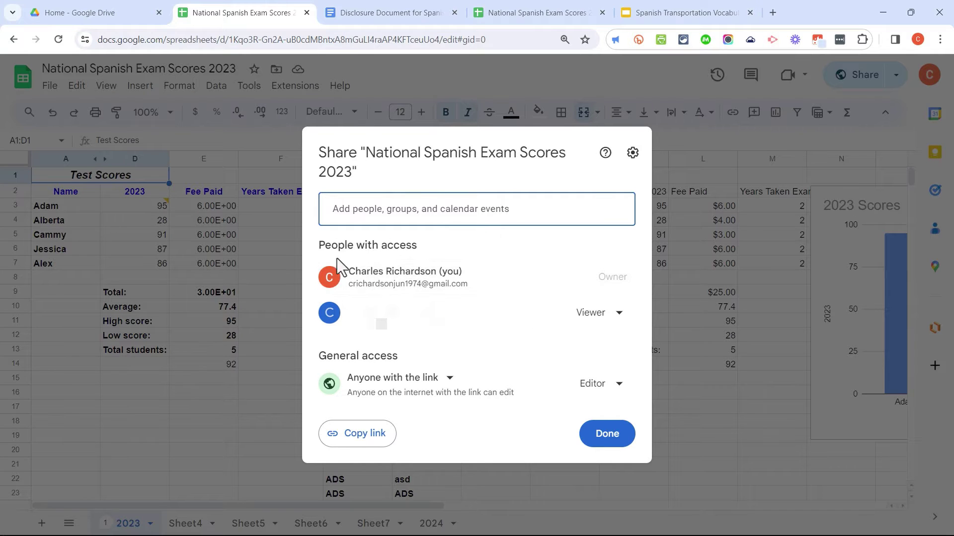
pyautogui.moveTo(318, 246); pyautogui.dragTo(434, 252)
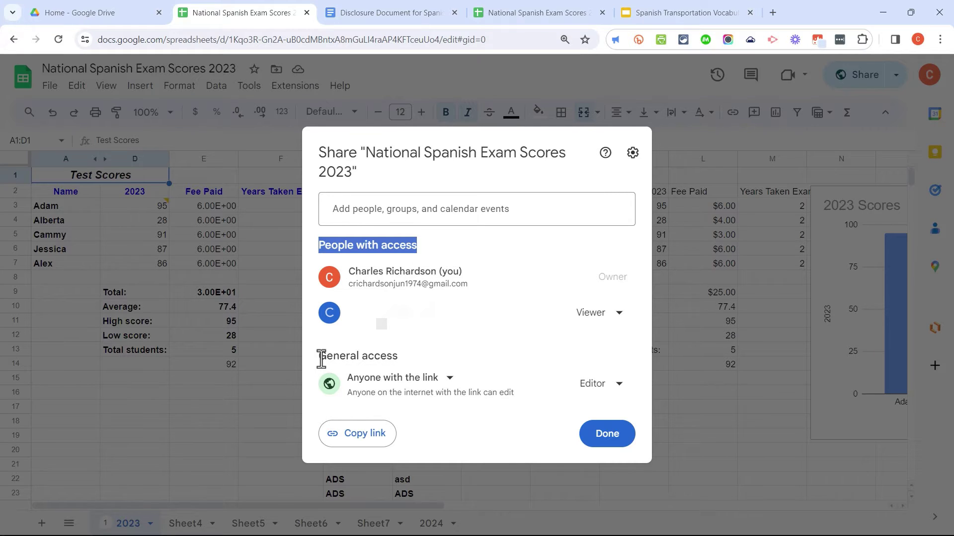
pyautogui.moveTo(319, 356); pyautogui.dragTo(408, 366)
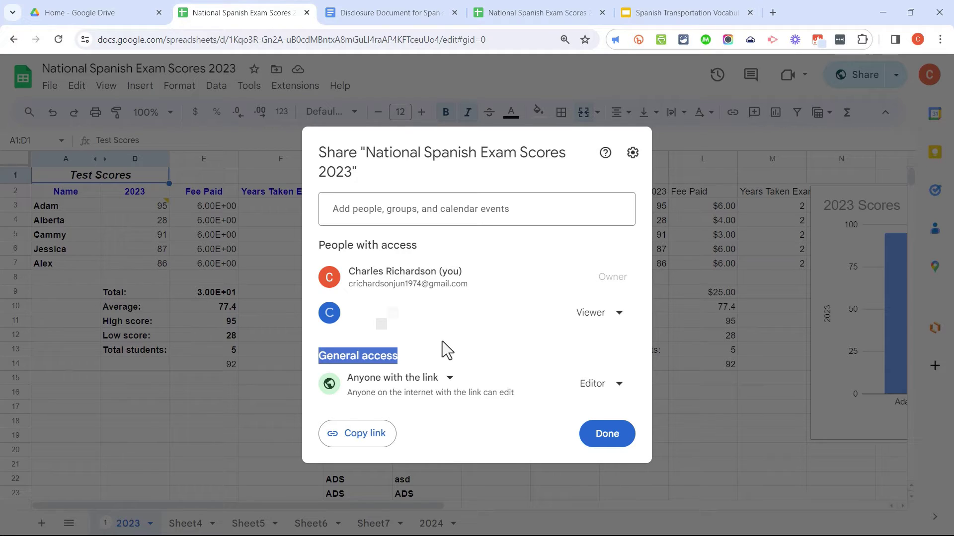
# Set the spreadsheet's General access to Anyone with the link
pyautogui.click(354, 354)
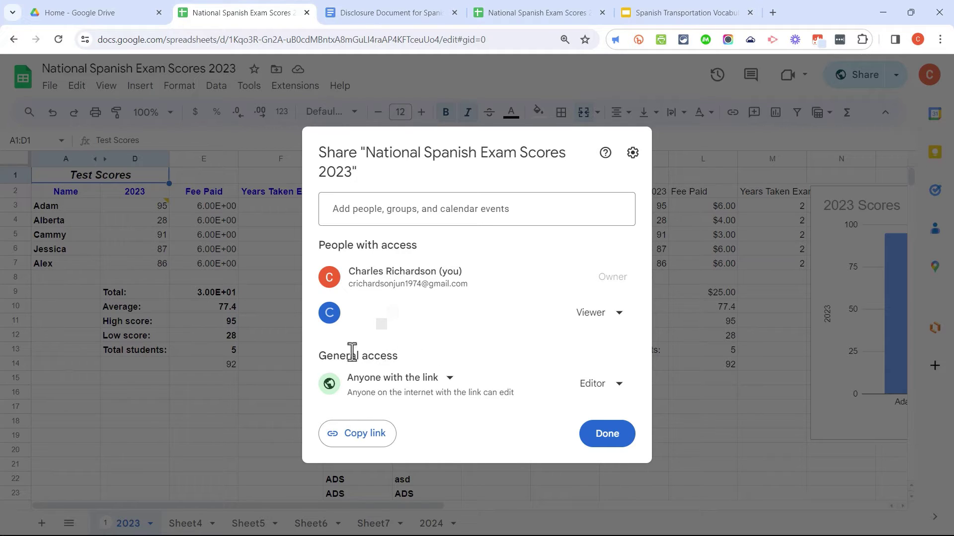
pyautogui.click(446, 380)
pyautogui.click(407, 411)
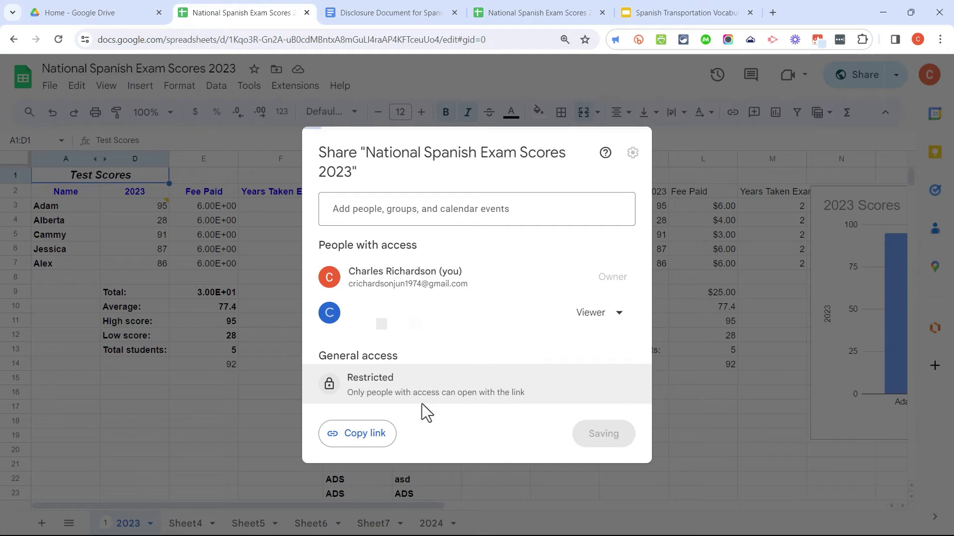
pyautogui.click(410, 383)
pyautogui.press('Down')
pyautogui.press('Return')
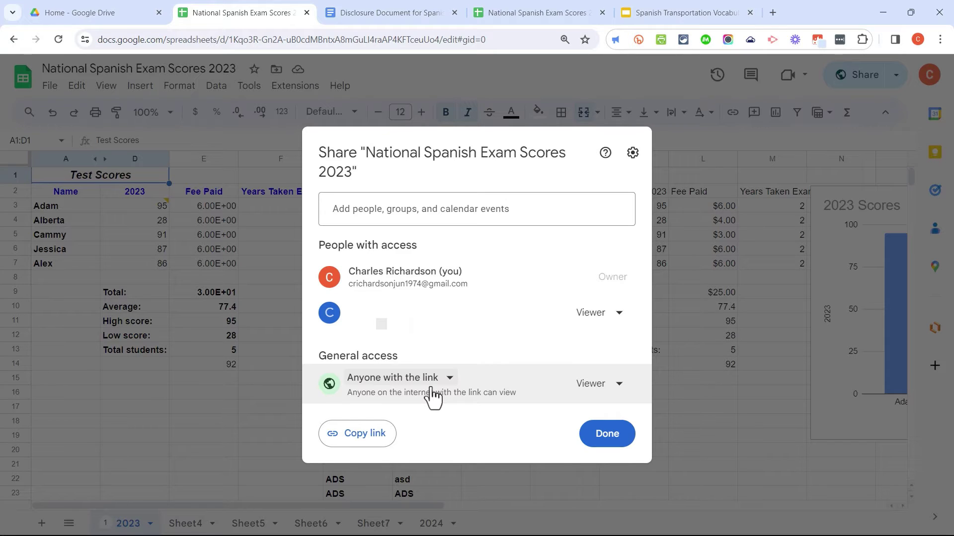
# Set the link visitors' role to Viewer, copy the spreadsheet's link, and finish with Done
pyautogui.click(618, 390)
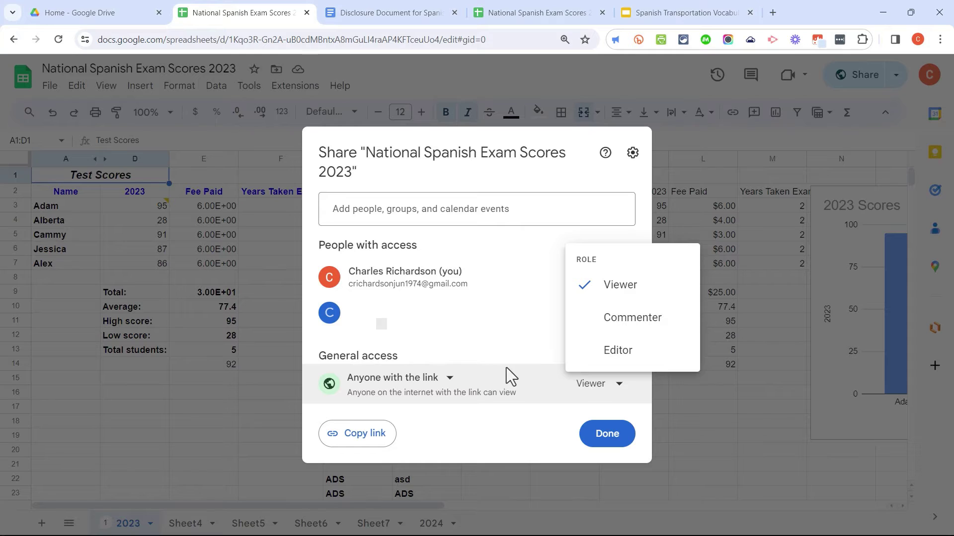
pyautogui.click(620, 366)
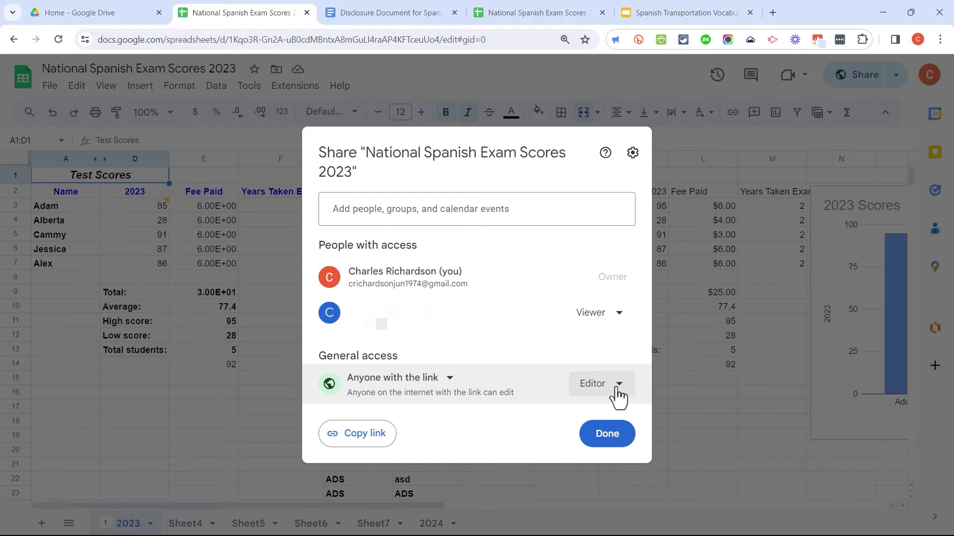
pyautogui.click(618, 393)
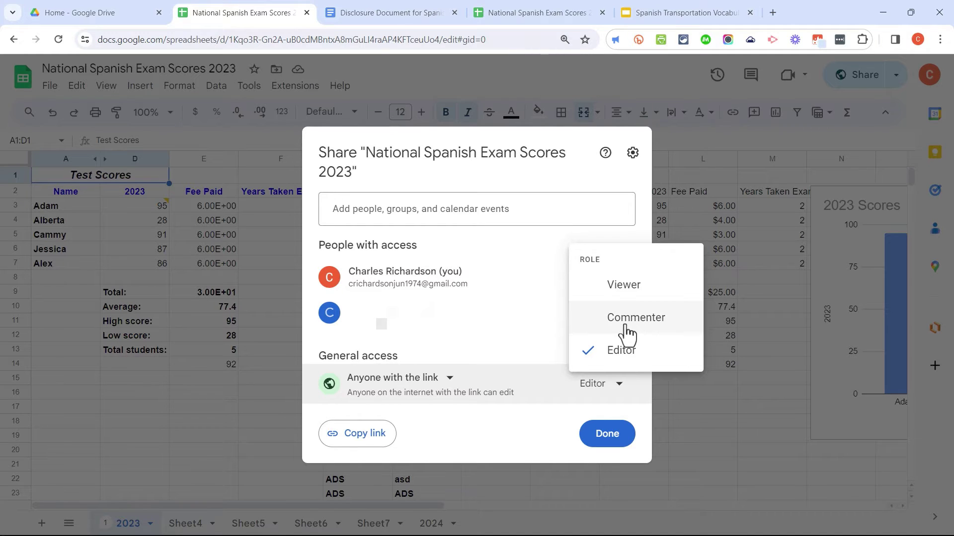
pyautogui.click(624, 290)
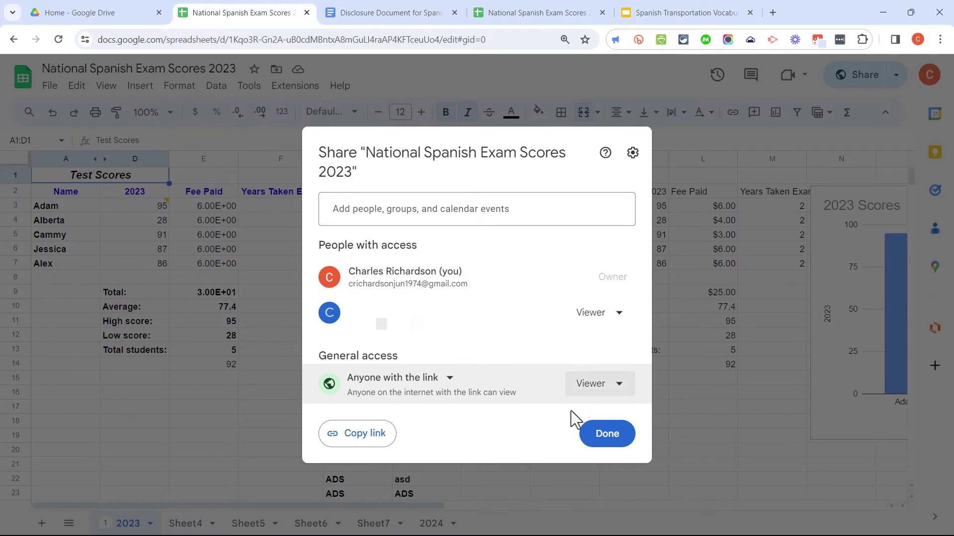
pyautogui.click(374, 447)
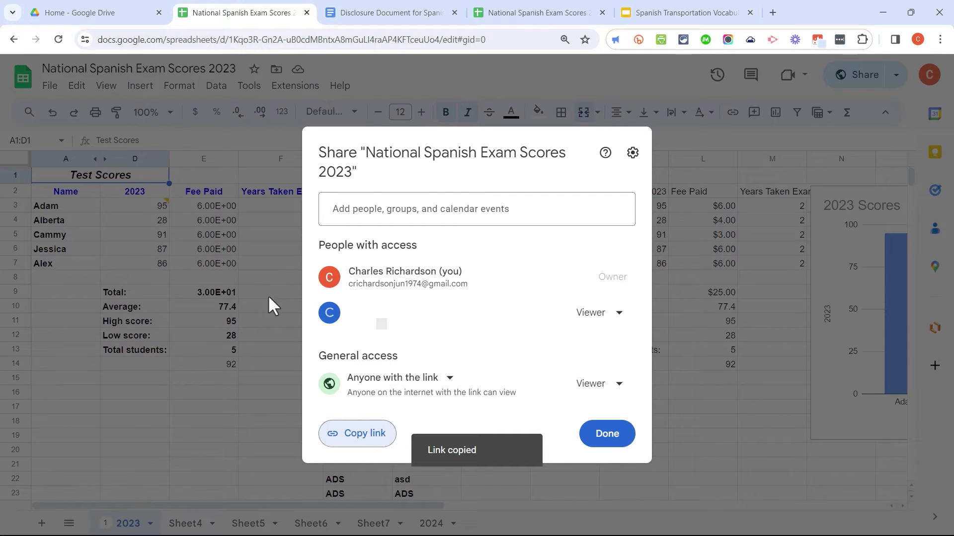
pyautogui.click(607, 433)
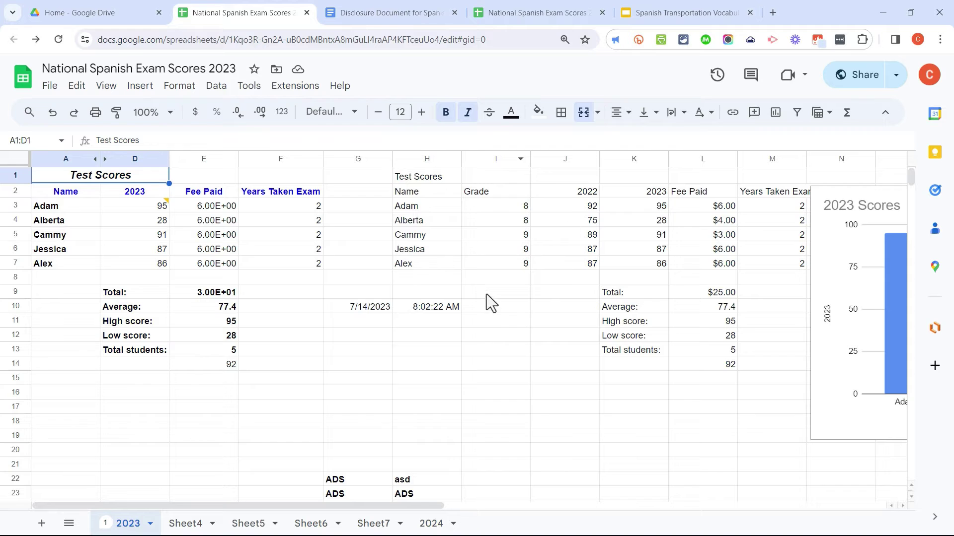
# In Disclosure Document for Spanish 1, confirm link access is Anyone with the link as Viewer
pyautogui.click(386, 11)
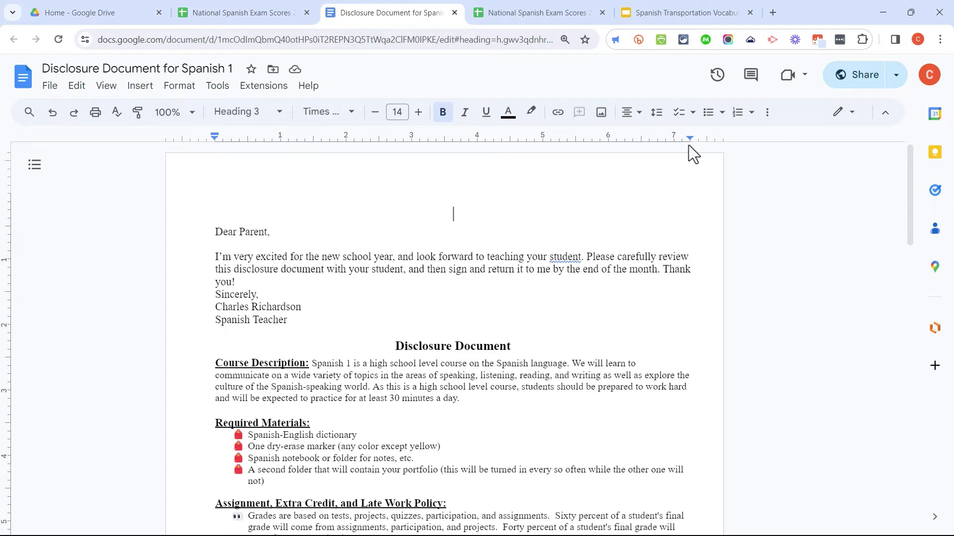
pyautogui.click(850, 73)
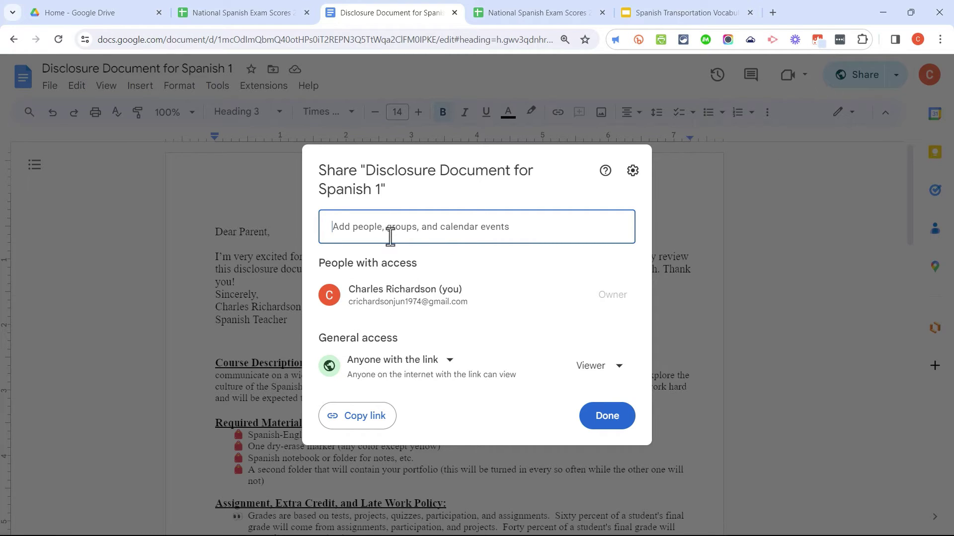
pyautogui.click(380, 224)
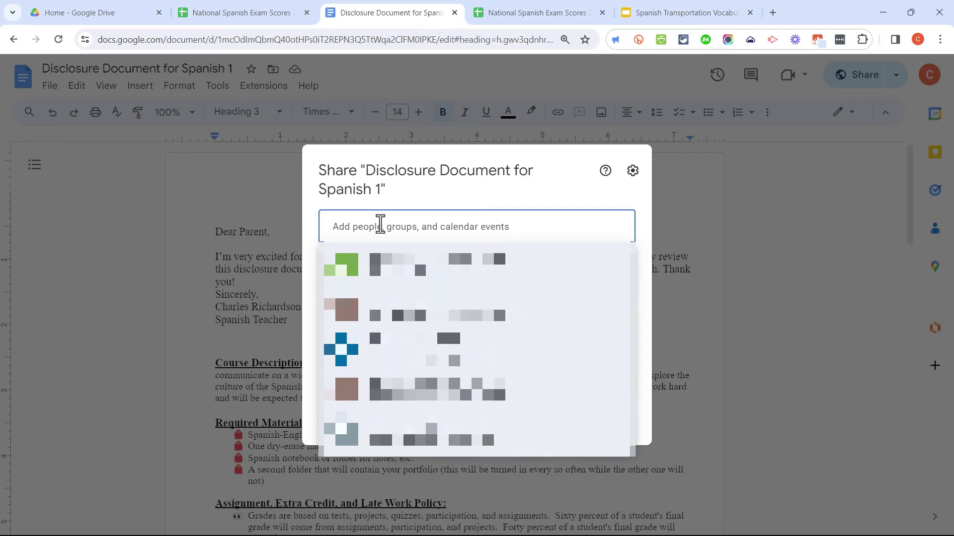
pyautogui.click(402, 342)
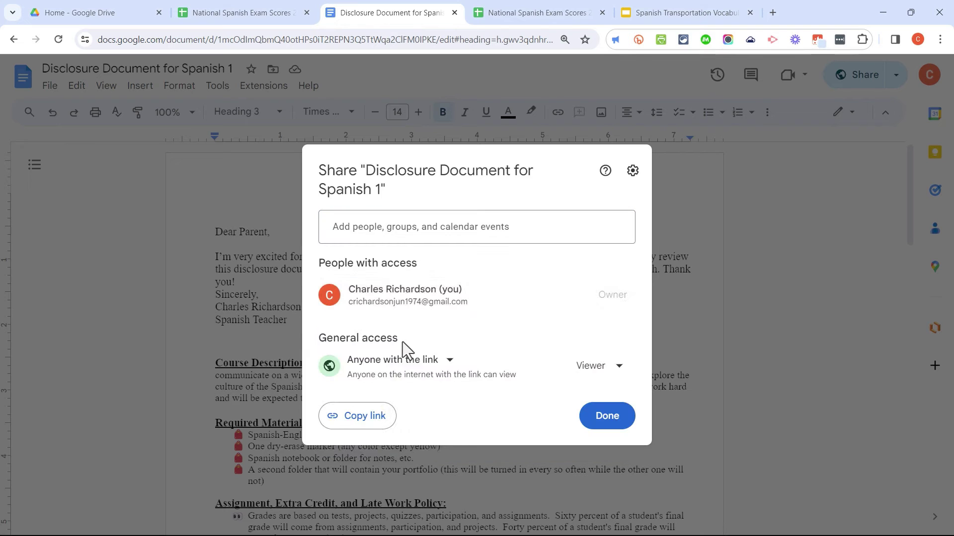
pyautogui.click(450, 361)
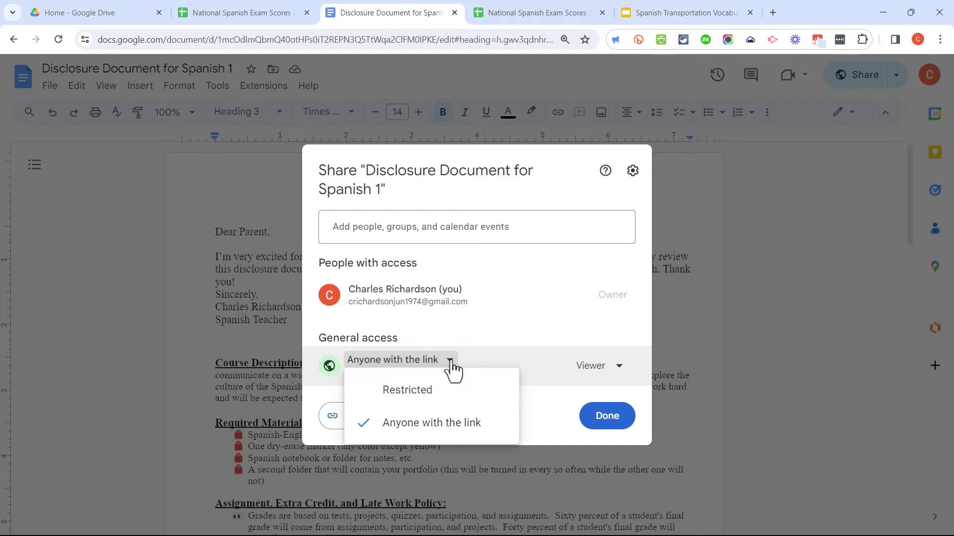
pyautogui.click(448, 427)
pyautogui.click(611, 380)
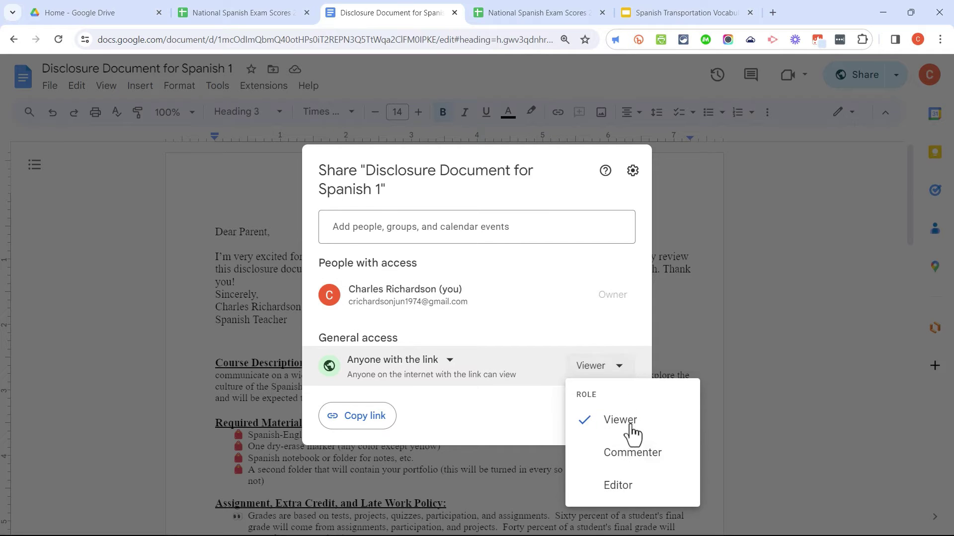
pyautogui.click(602, 341)
# Cancel the Restricted change at the parent-folder prompt, keeping the document's link access unchanged
pyautogui.click(450, 367)
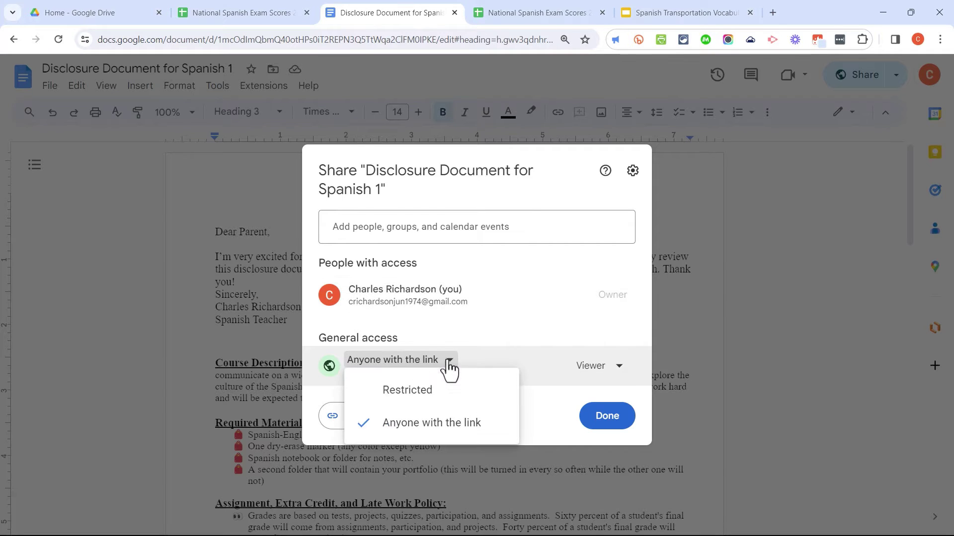
pyautogui.click(392, 398)
pyautogui.click(368, 385)
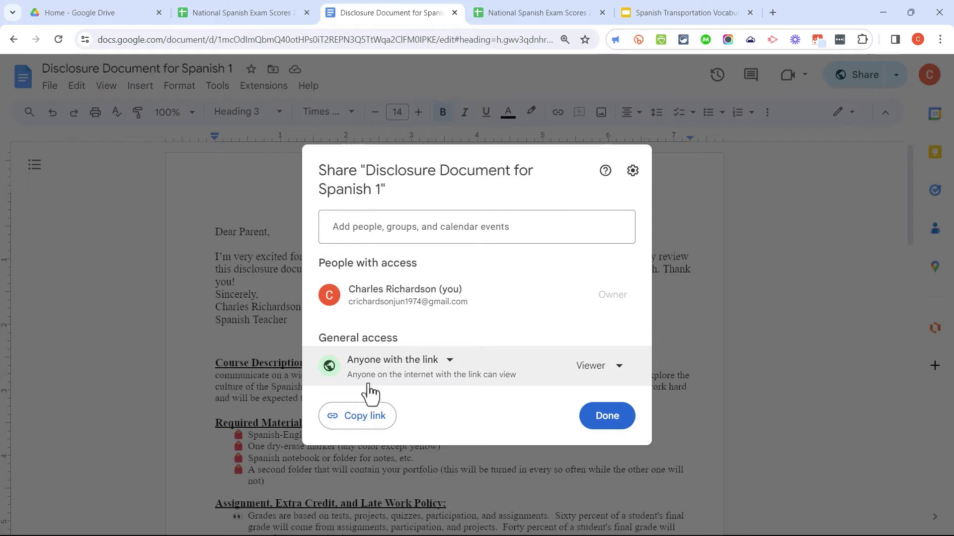
pyautogui.click(610, 426)
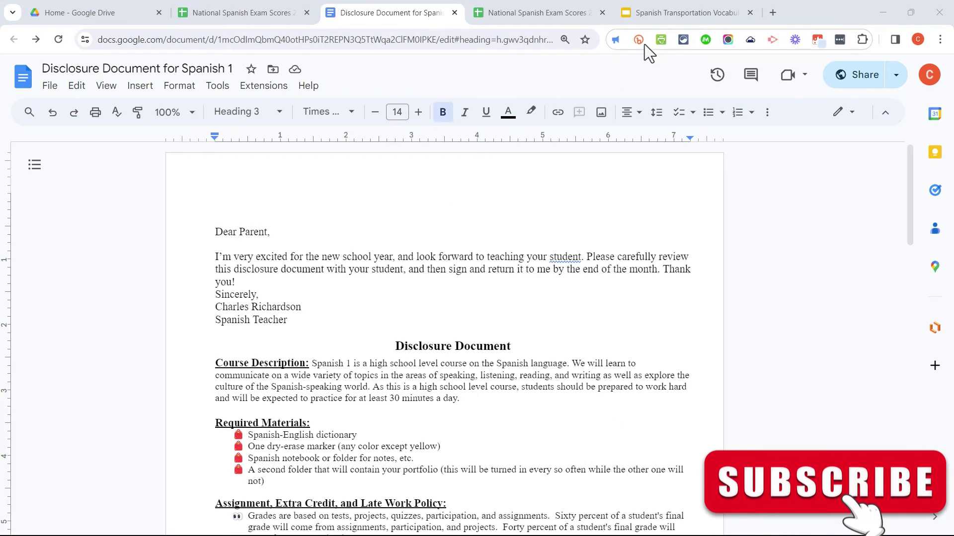
# Switch to the Spanish Transportation Vocabulary deck and bring up its sharing settings
pyautogui.click(673, 14)
pyautogui.click(64, 242)
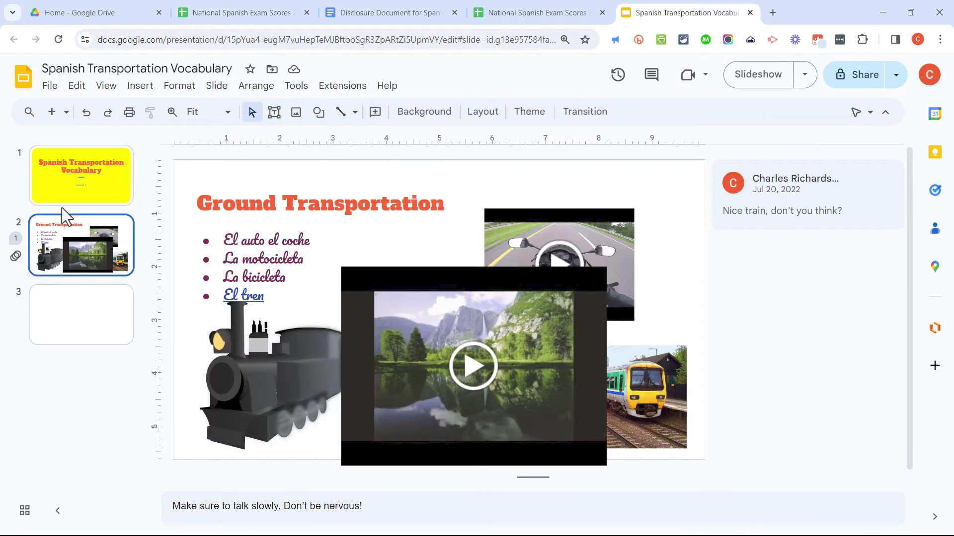
pyautogui.click(63, 202)
pyautogui.click(865, 75)
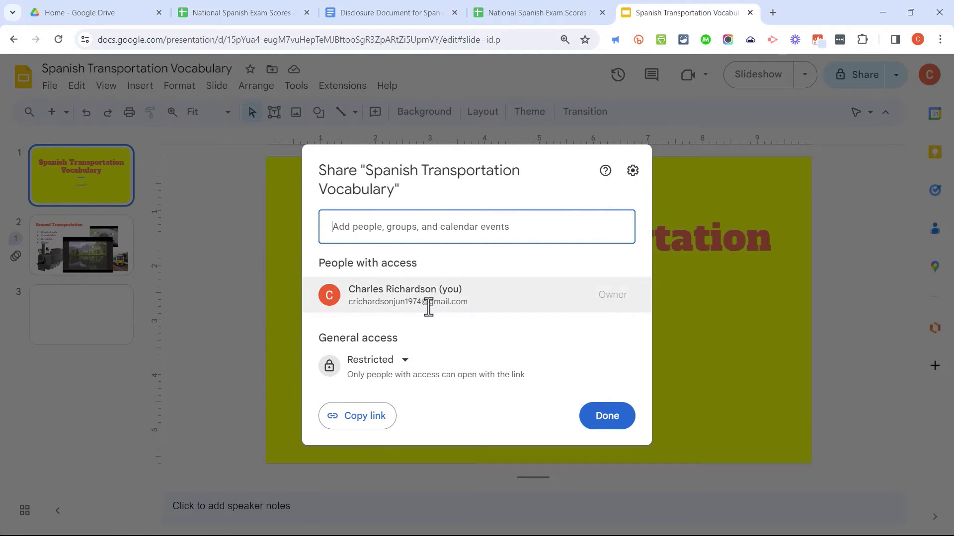
pyautogui.click(437, 366)
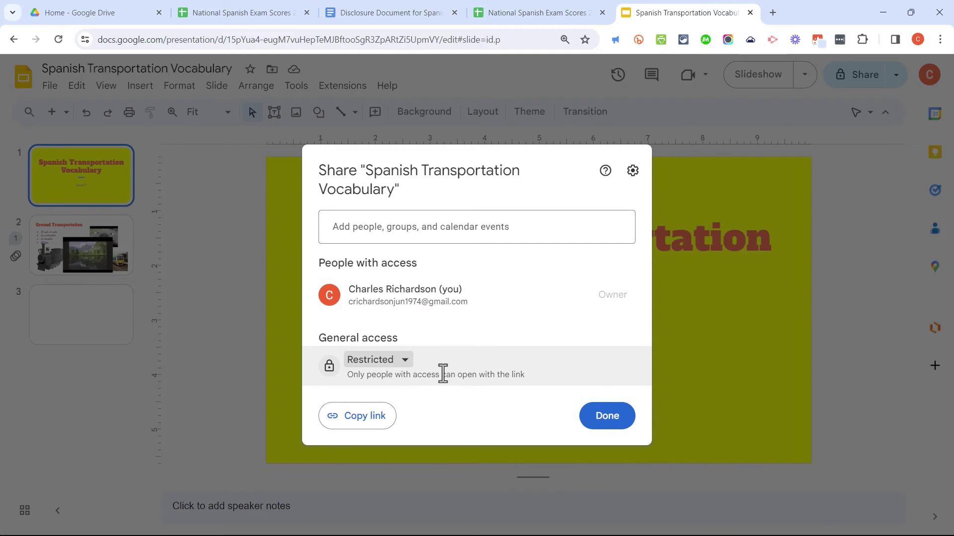
# Set General access to Anyone with the link as Viewer and copy the presentation's link
pyautogui.click(392, 370)
pyautogui.click(426, 436)
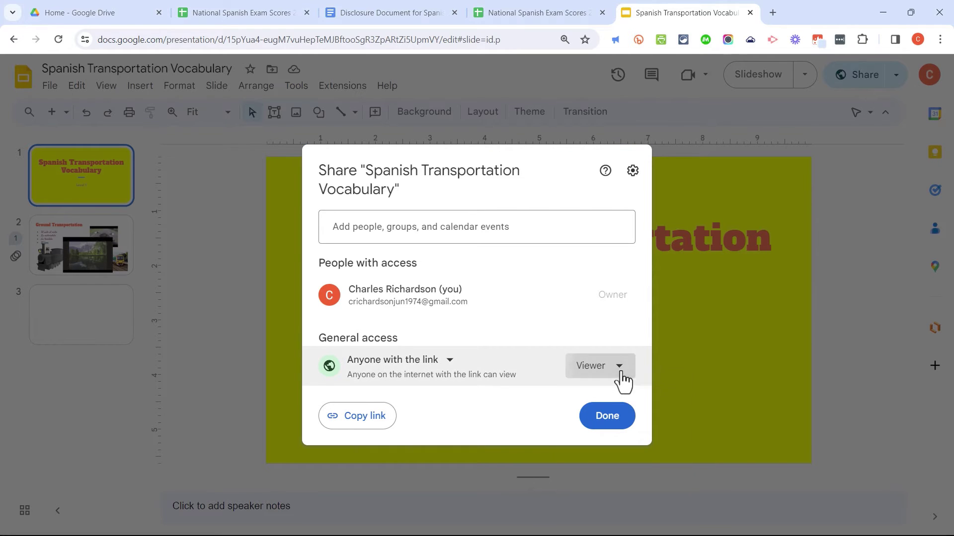
pyautogui.click(616, 372)
pyautogui.click(589, 420)
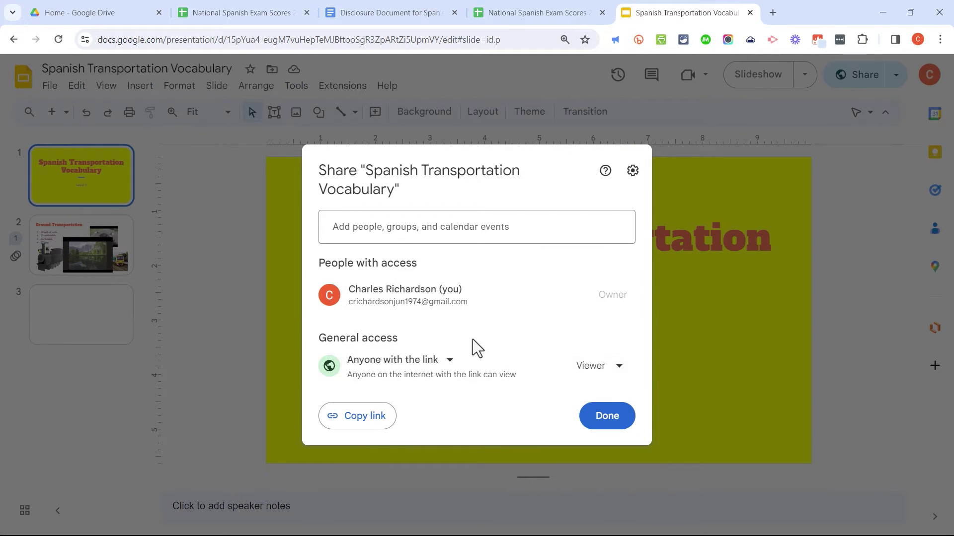
pyautogui.click(365, 420)
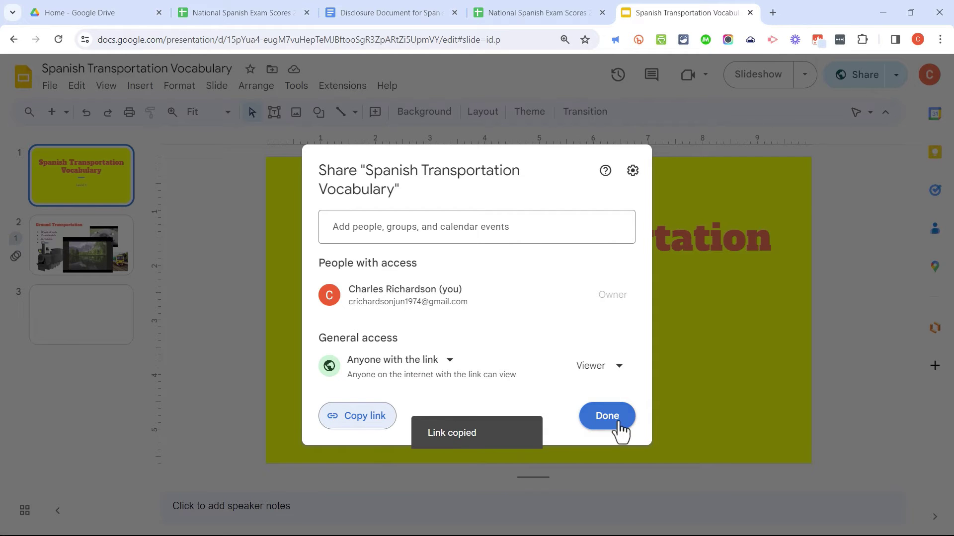
pyautogui.click(615, 426)
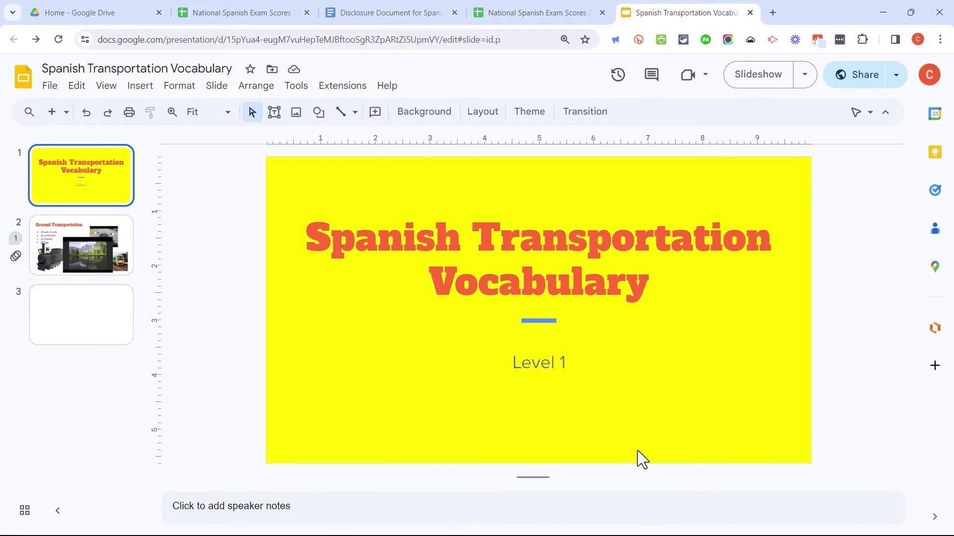
pyautogui.hotkey('alt', 'Tab')
# Maximize the History of Synthpop editor, look over the draft, and publish its changes
pyautogui.click(591, 61)
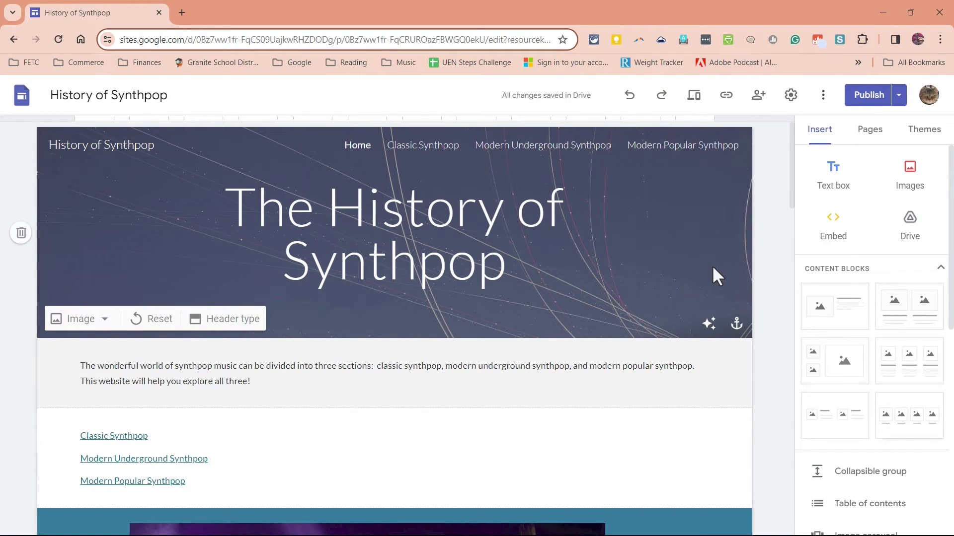
pyautogui.scroll(-14, 669, 283)
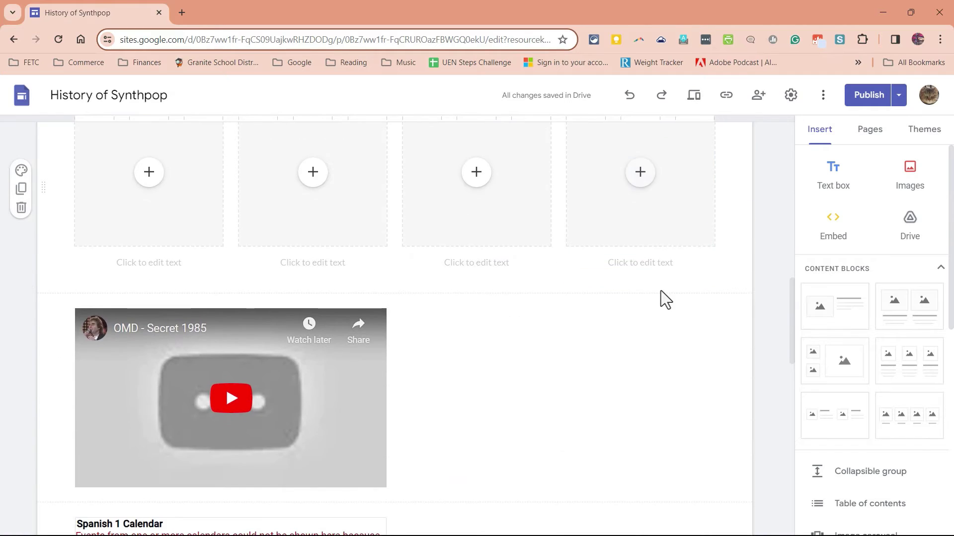
pyautogui.scroll(11, 662, 290)
pyautogui.scroll(4, 666, 290)
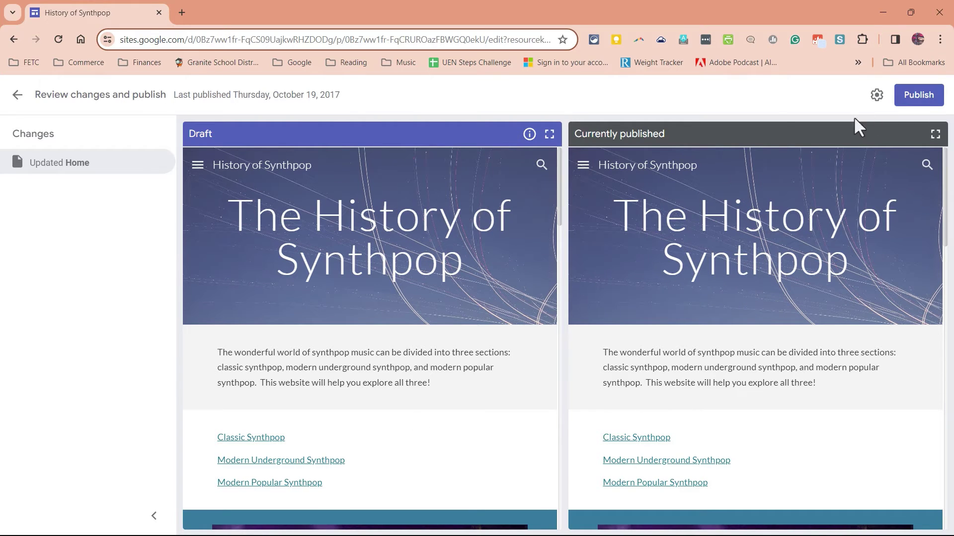
pyautogui.scroll(-1, 433, 322)
pyautogui.scroll(1, 403, 332)
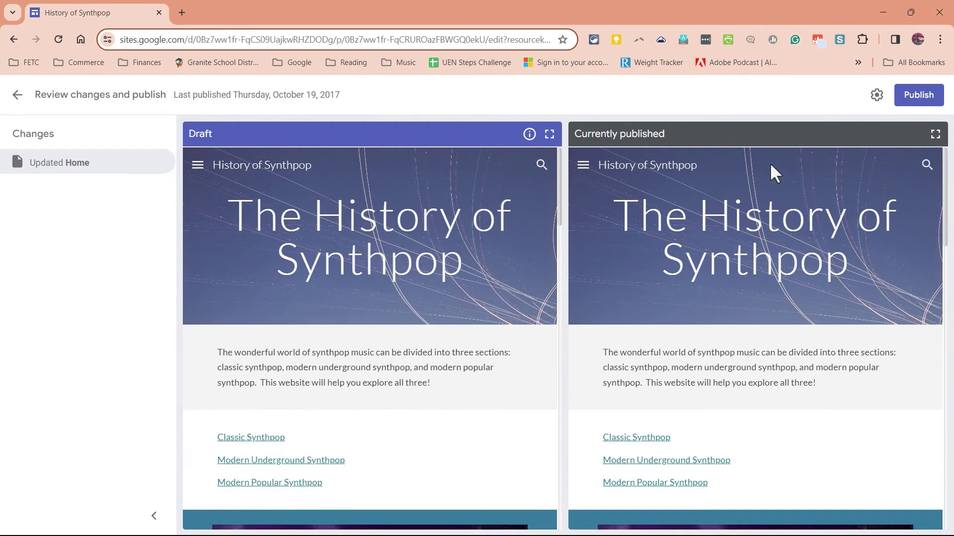
pyautogui.click(918, 95)
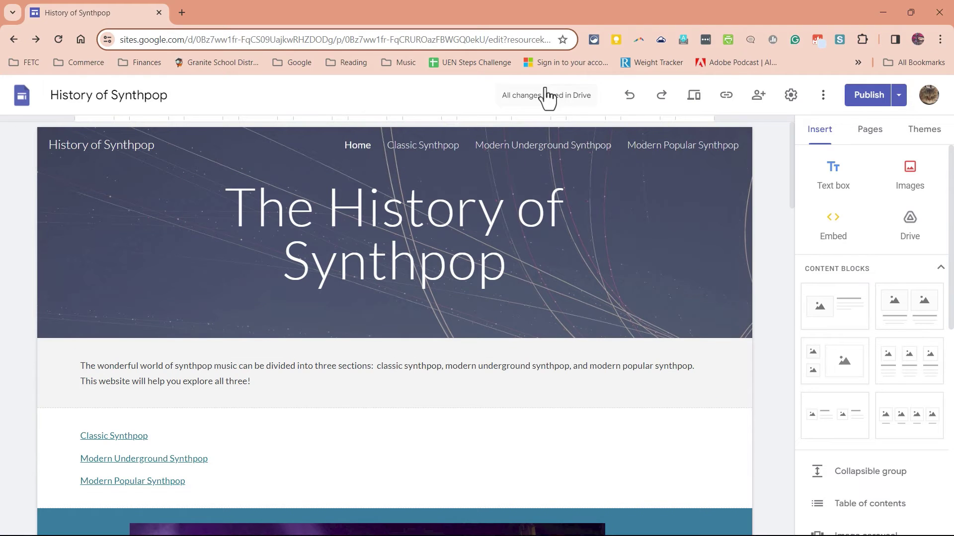
# Set the published History of Synthpop site to Public and copy its published link
pyautogui.click(759, 97)
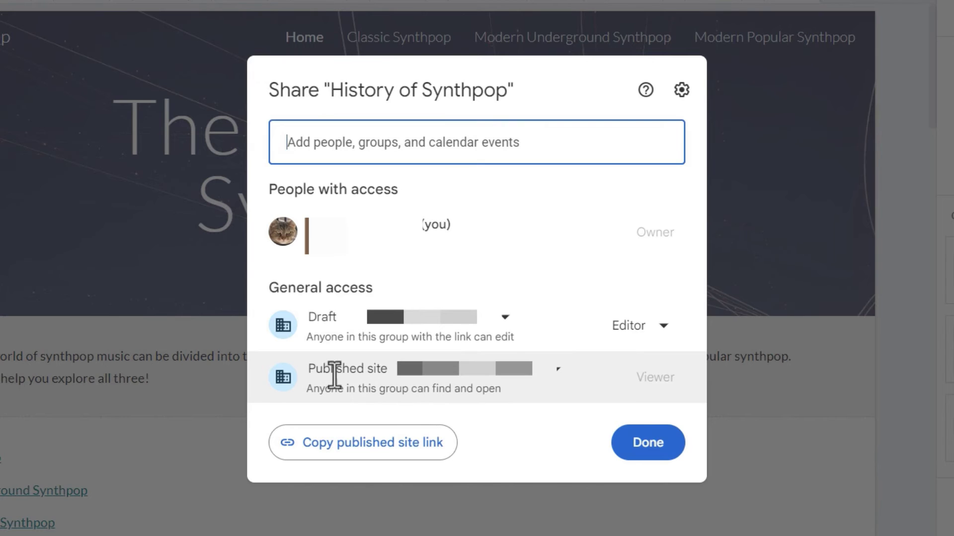
pyautogui.click(557, 372)
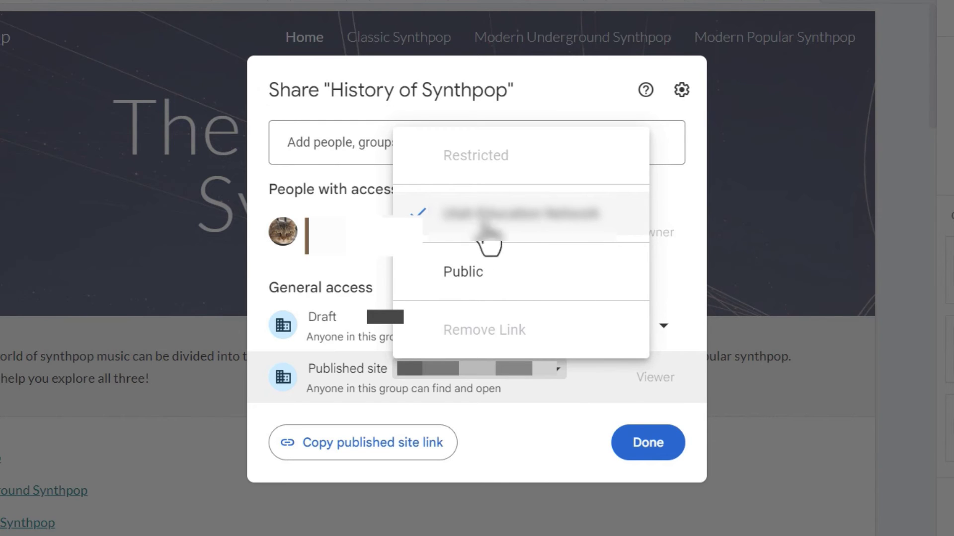
pyautogui.click(428, 294)
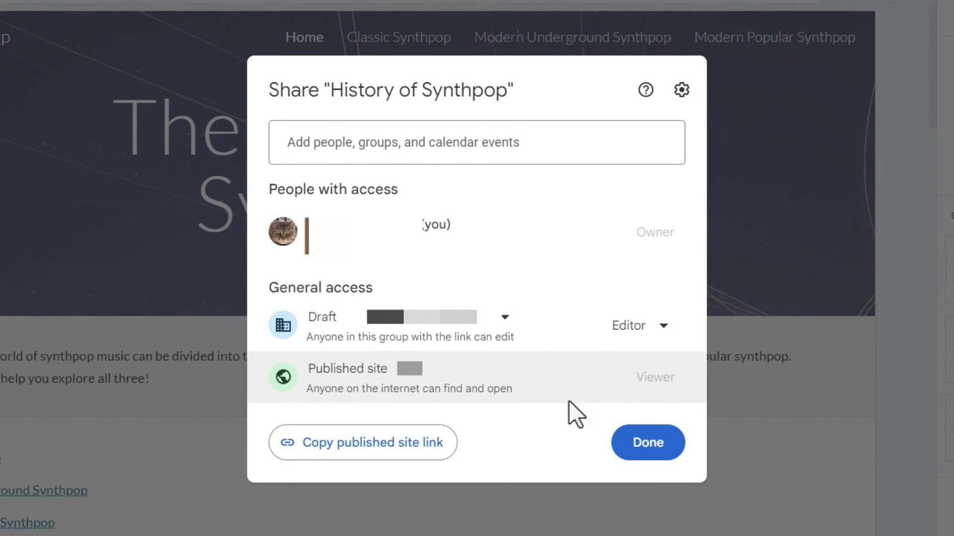
pyautogui.click(338, 447)
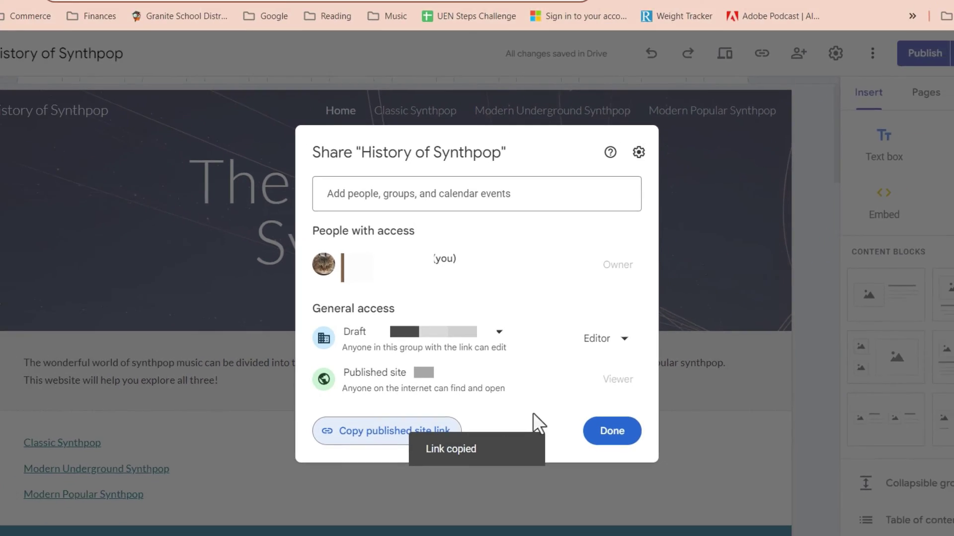
pyautogui.click(598, 428)
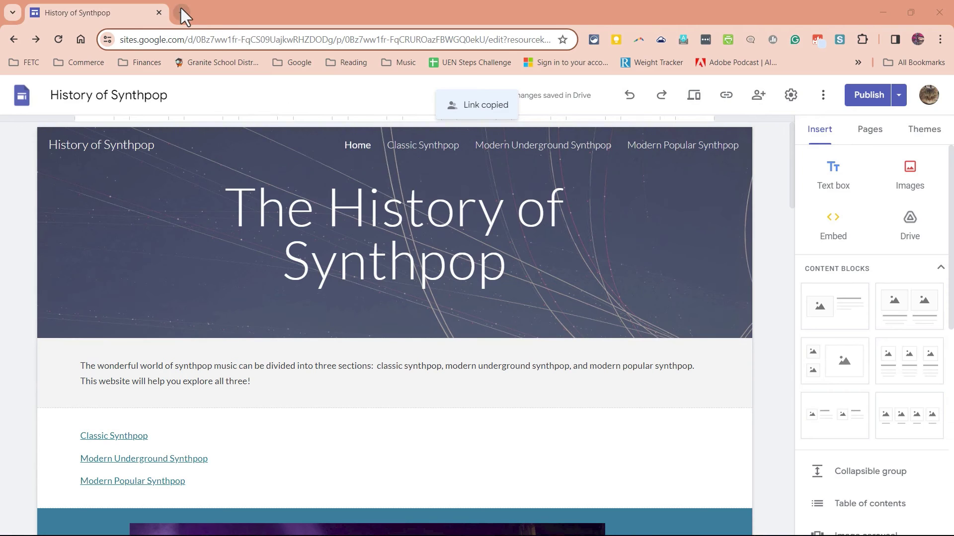
# Open the copied link in a new tab to view the published History of Synthpop site
pyautogui.click(180, 14)
pyautogui.click(194, 39)
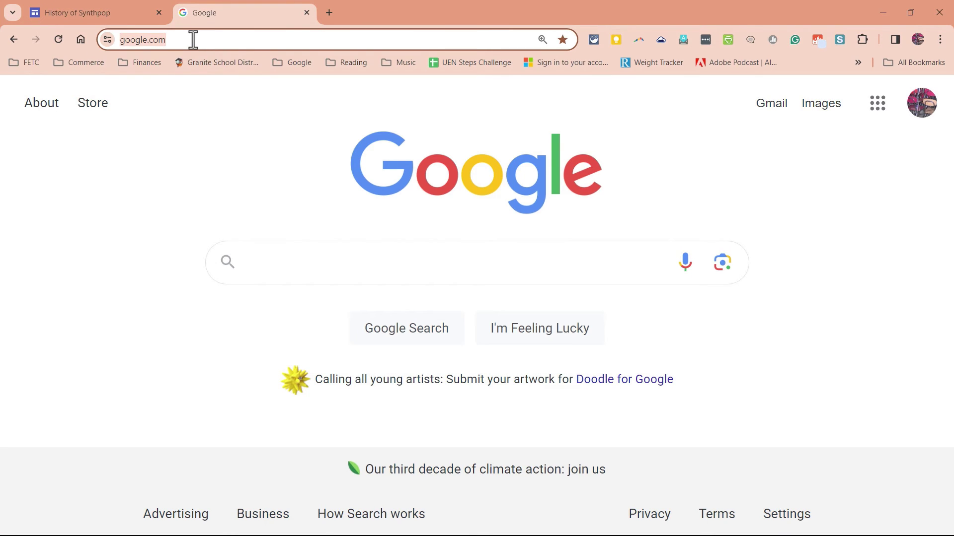
pyautogui.hotkey('ctrl', 'v')
pyautogui.press('Return')
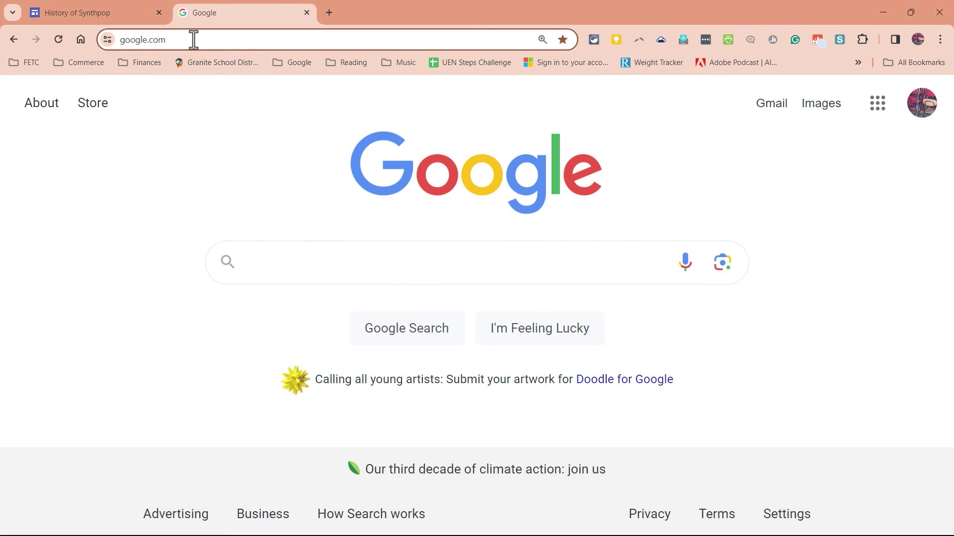
pyautogui.click(194, 40)
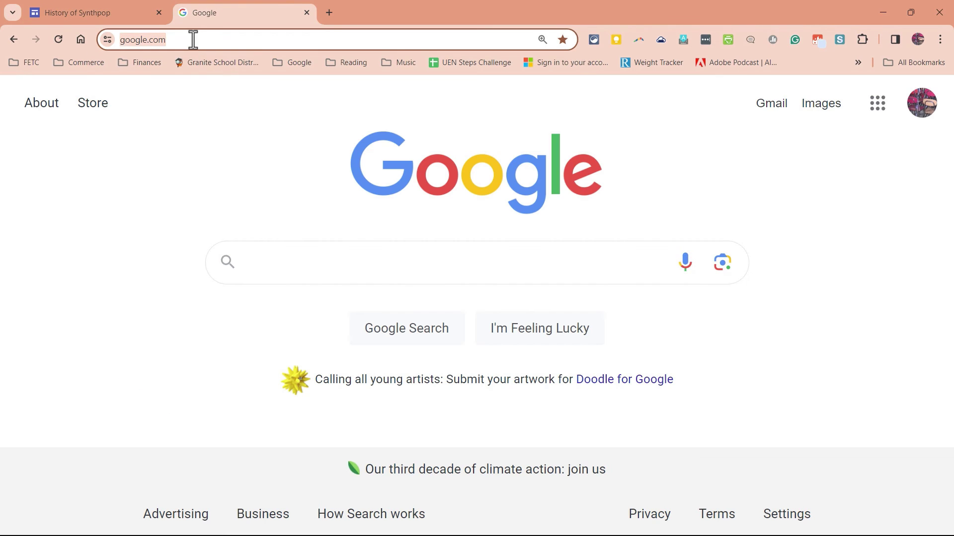
pyautogui.hotkey('ctrl', 'v')
pyautogui.press('Return')
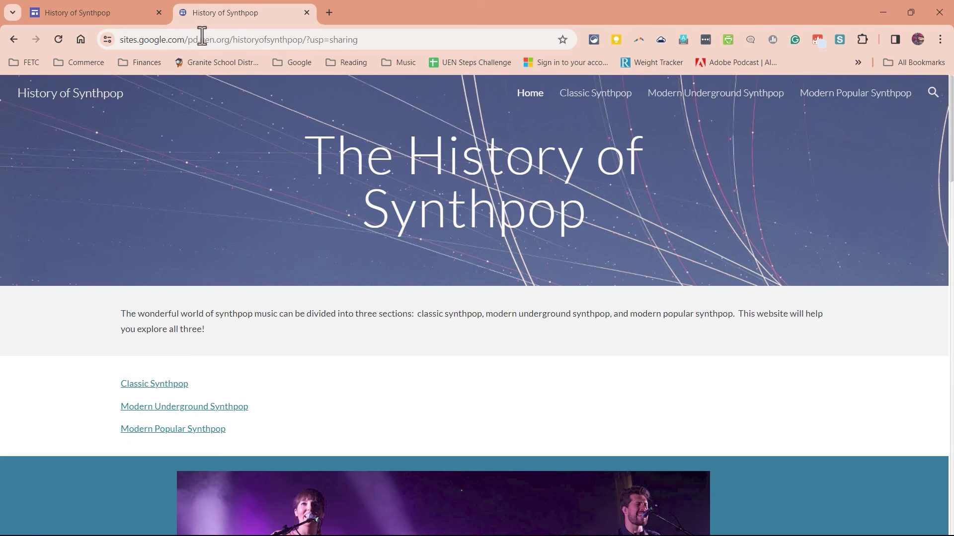
pyautogui.scroll(-6, 586, 270)
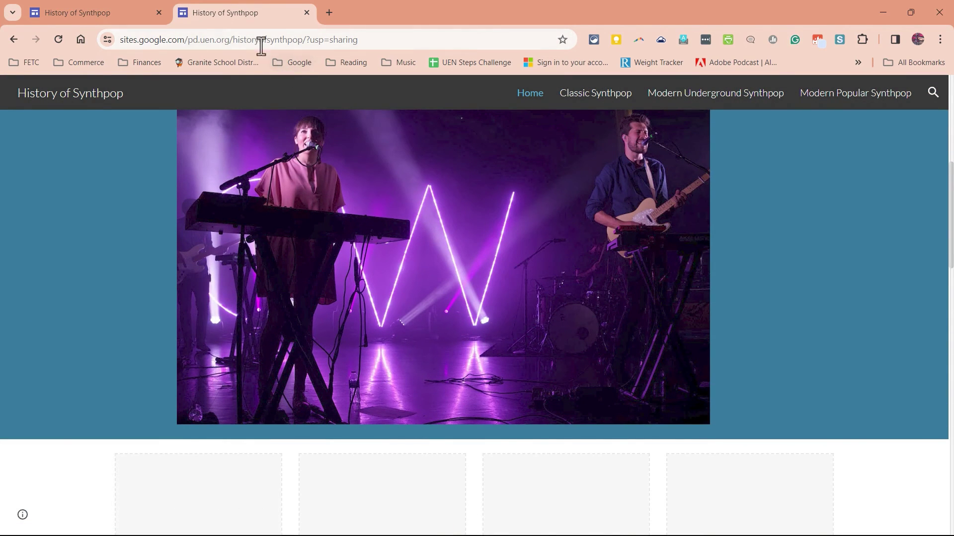
# Back in the editor, recheck the sharing settings and confirm the published site stays Public
pyautogui.click(94, 13)
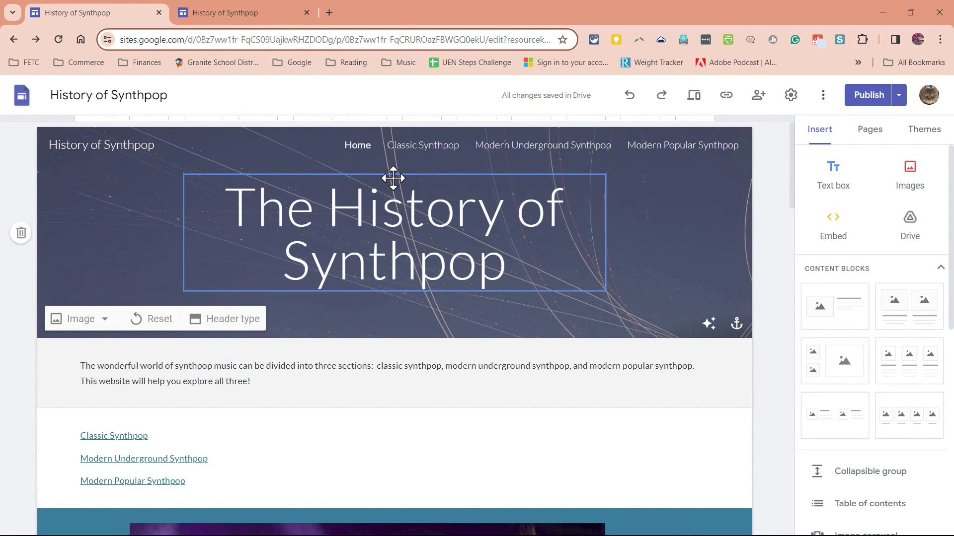
pyautogui.click(757, 110)
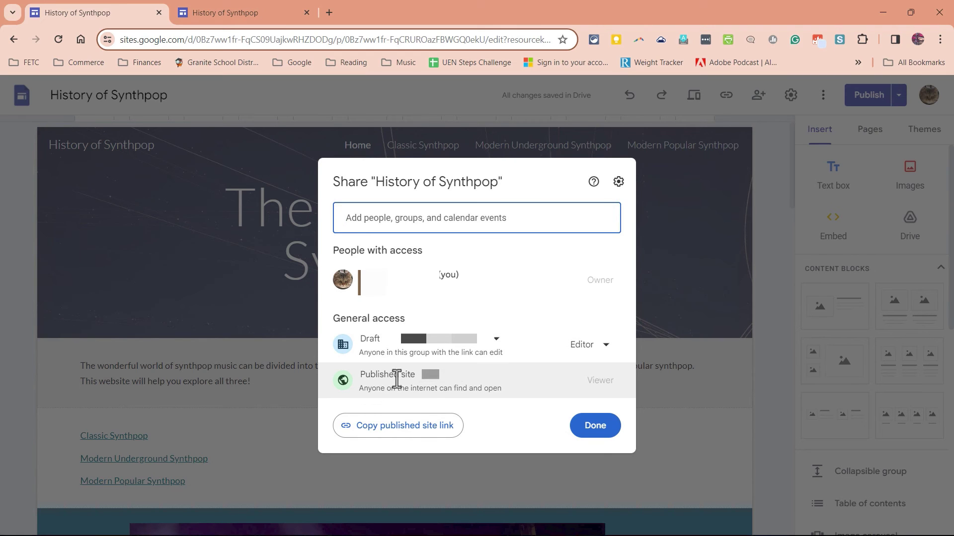
pyautogui.click(437, 378)
pyautogui.click(609, 442)
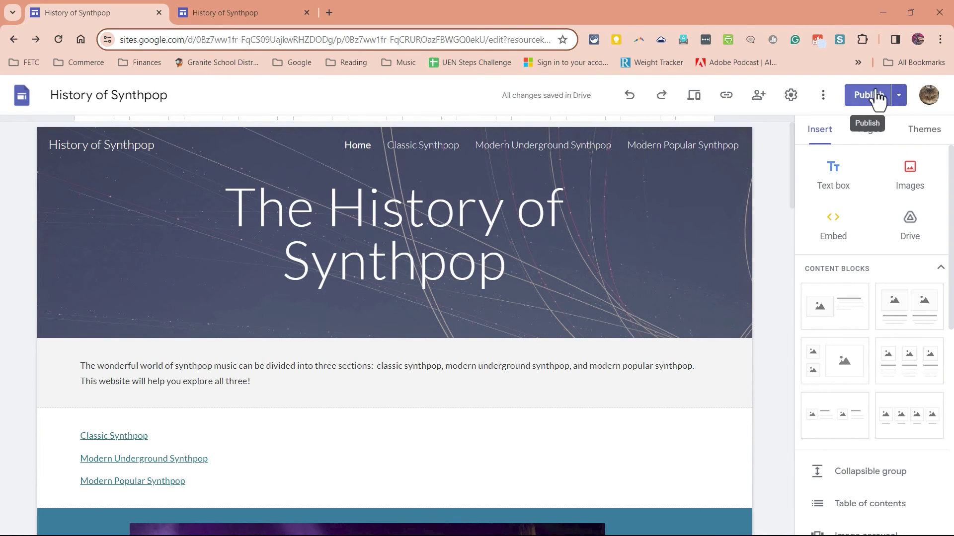
pyautogui.moveTo(792, 174); pyautogui.dragTo(770, 465)
pyautogui.scroll(-4, 569, 349)
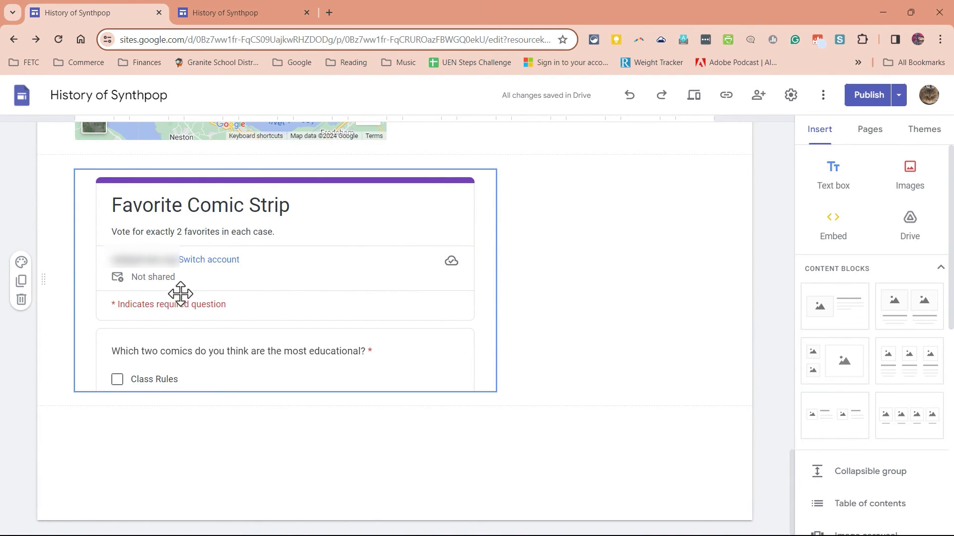
pyautogui.scroll(5, 513, 318)
pyautogui.scroll(1, 507, 316)
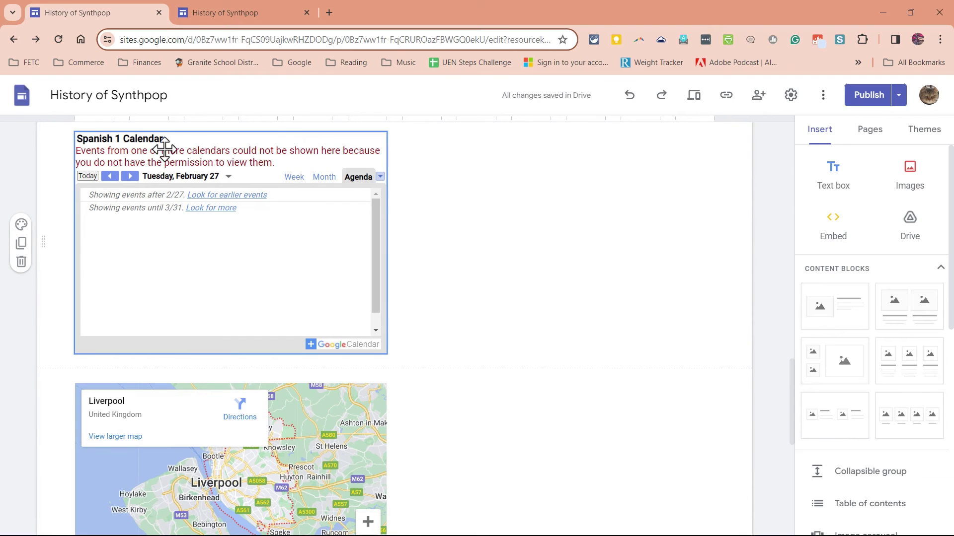
pyautogui.scroll(6, 485, 369)
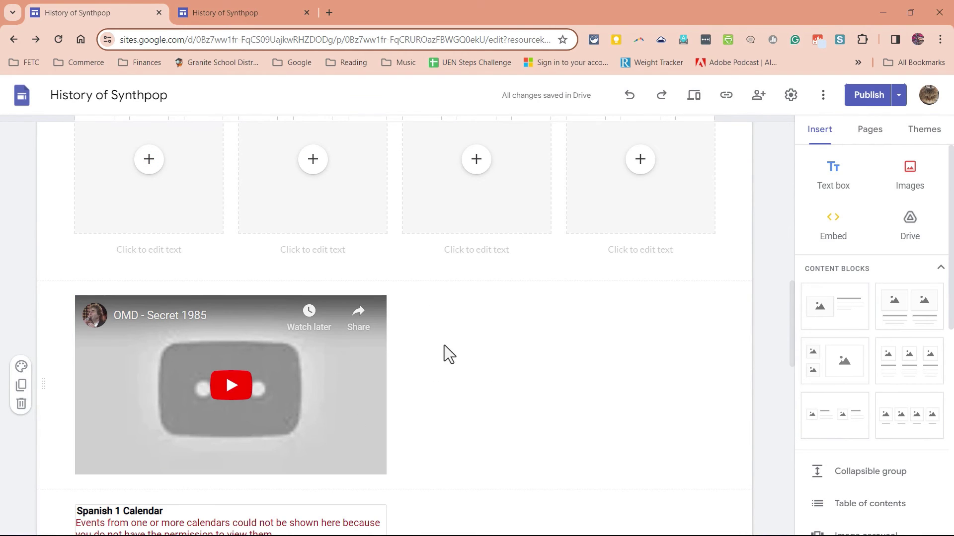
pyautogui.scroll(8, 401, 359)
pyautogui.scroll(3, 471, 330)
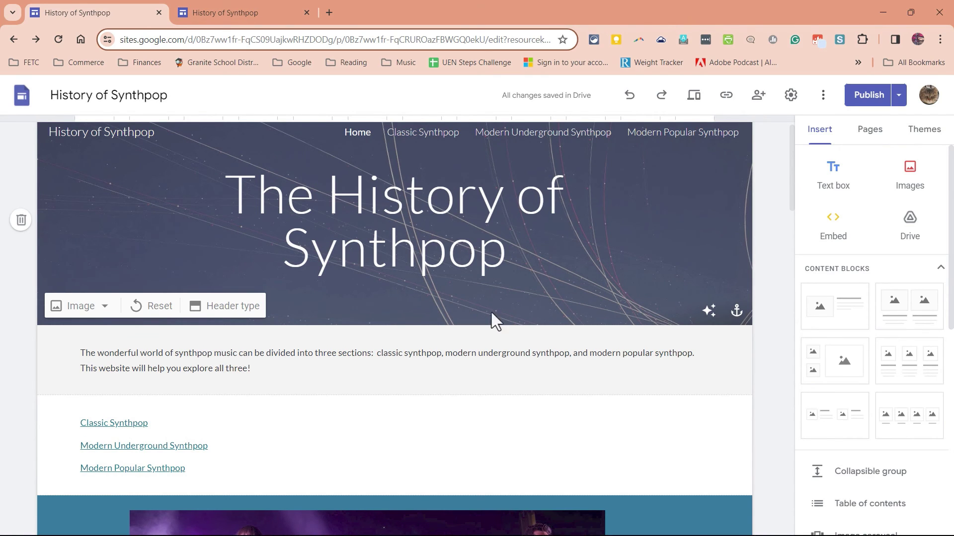
pyautogui.scroll(1, 491, 310)
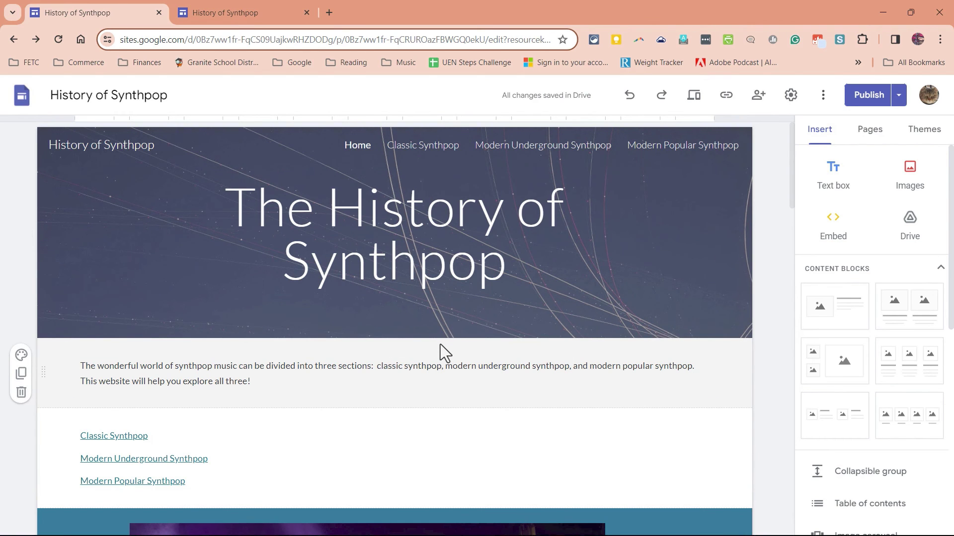
pyautogui.scroll(-6, 440, 344)
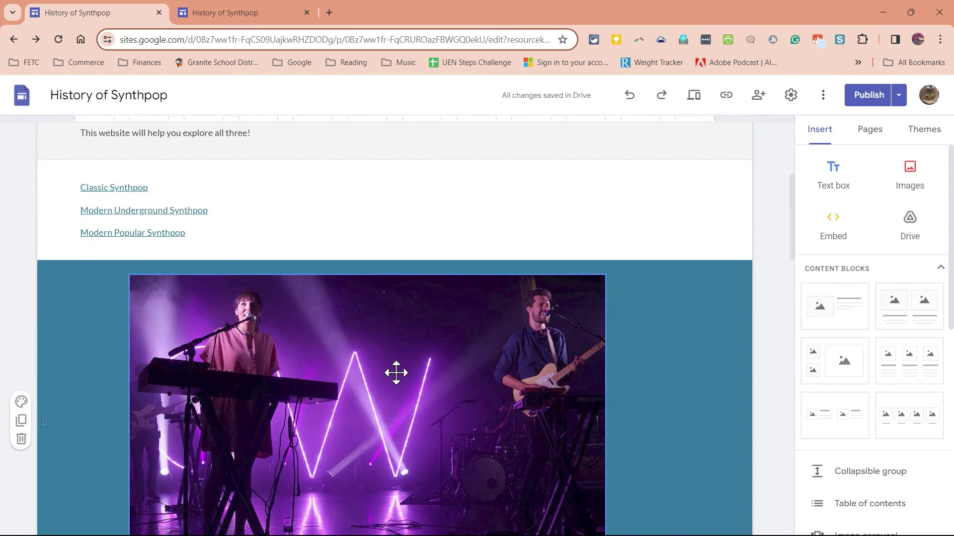
pyautogui.scroll(6, 390, 366)
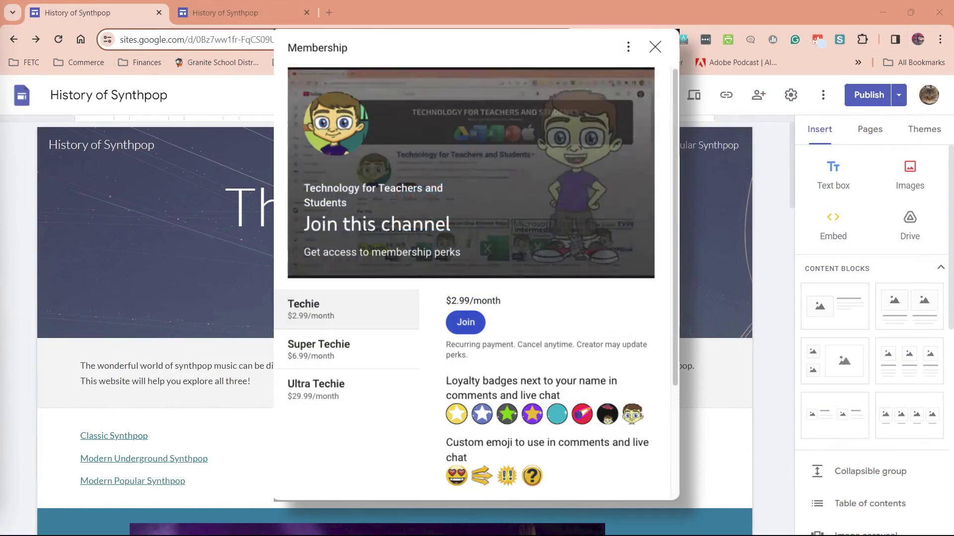
pyautogui.scroll(-1, 677, 219)
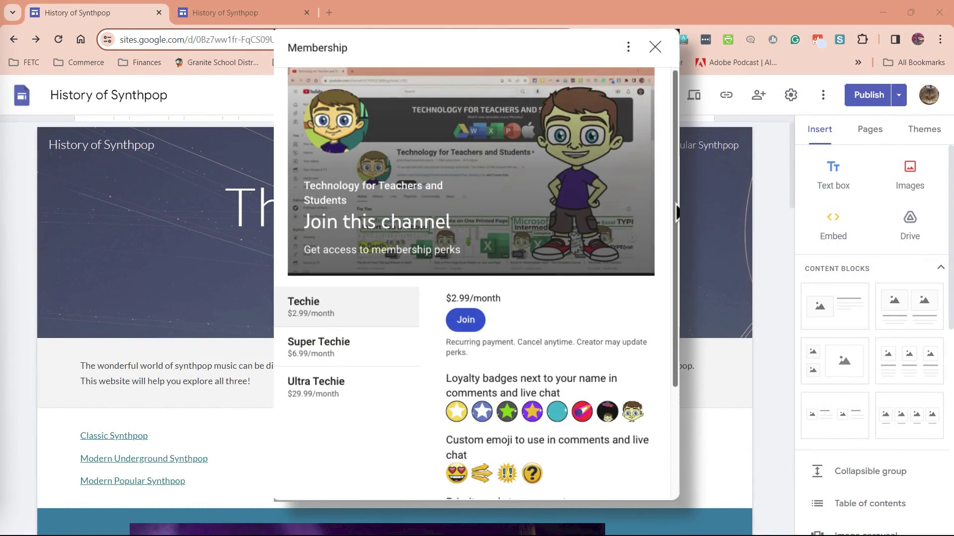
pyautogui.scroll(-2, 676, 218)
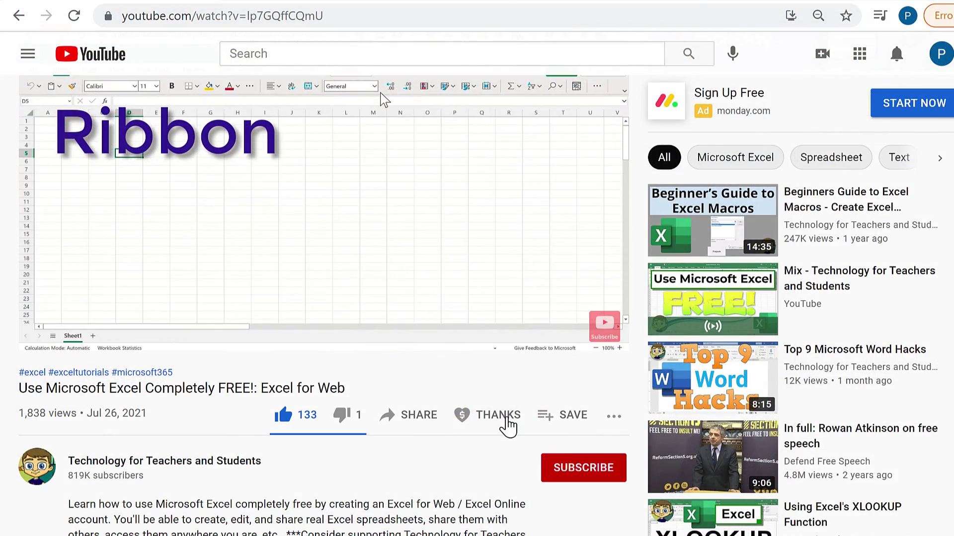
pyautogui.click(507, 426)
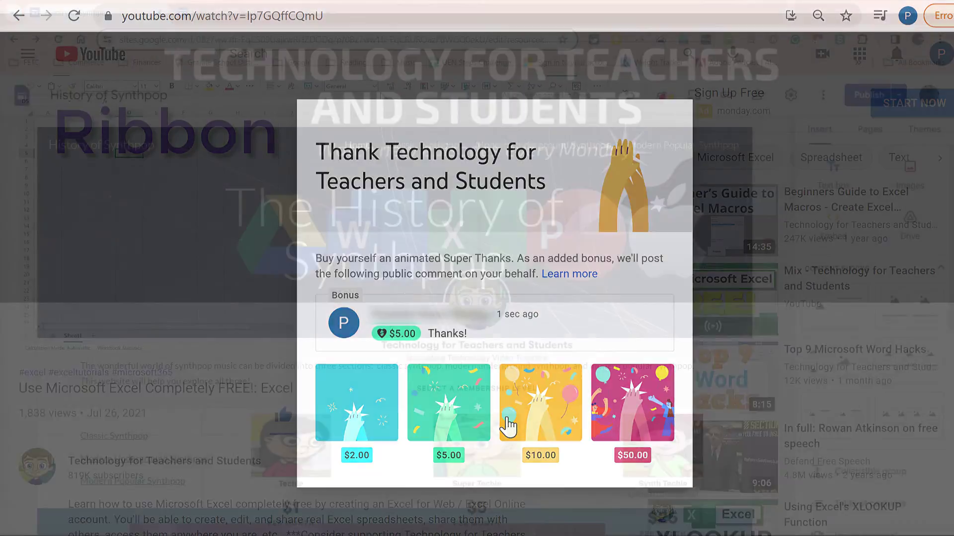